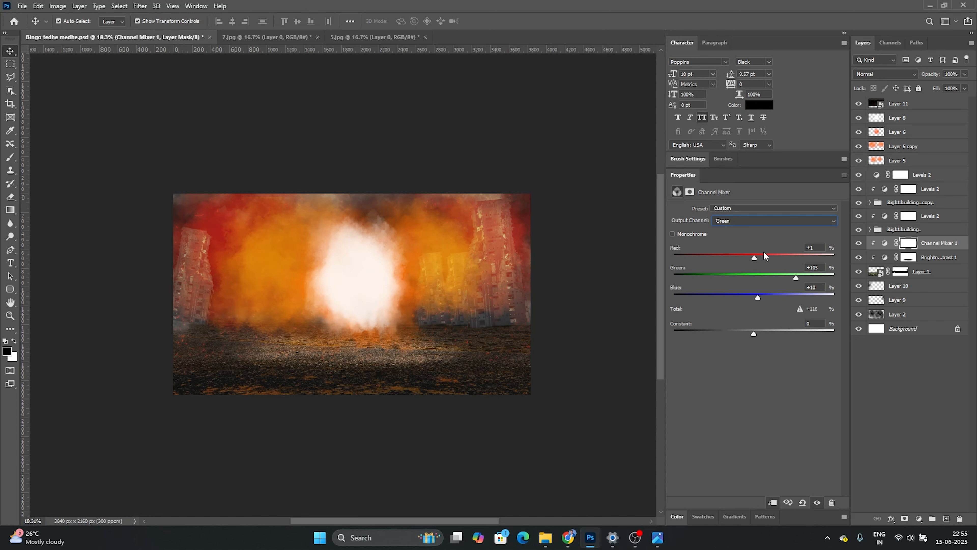
- Adjust the color amounts for the Green output channel in the ground's Channel Mixer adjustment
click(740, 244)
drag(754, 277, 759, 282)
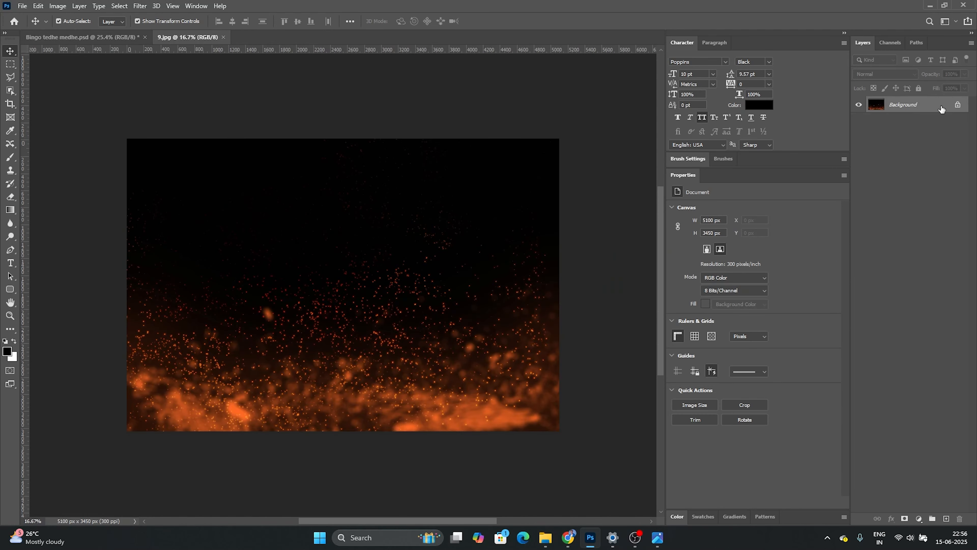
- Convert the ember image 9.jpg to a smart object and bring it into the Bingo tedhe medhe.psd composition
right_click(884, 105)
click(908, 175)
drag(307, 258, 360, 302)
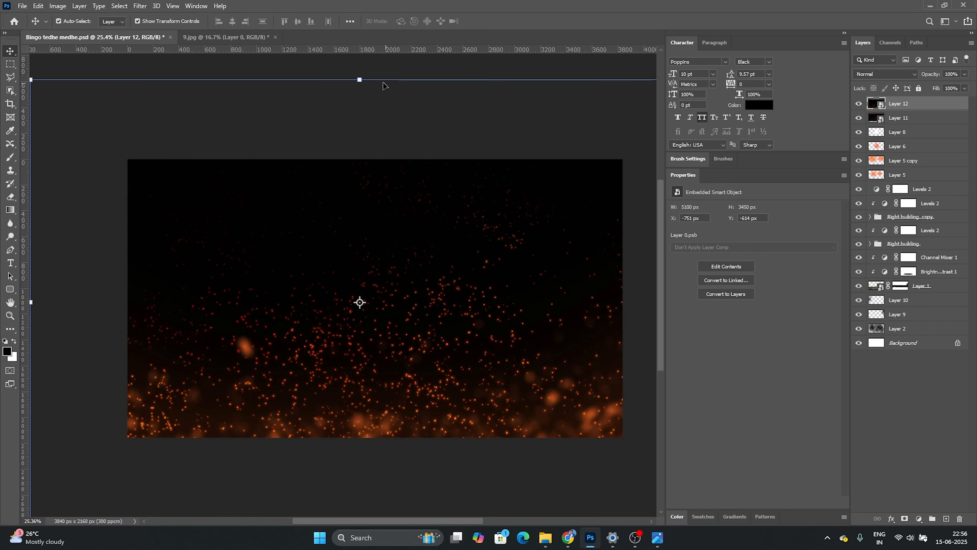
- Scale the ember layer to about 3879 × 2292 px to cover the canvas and set its blend mode to Screen
drag(359, 80, 360, 159)
drag(571, 302, 628, 302)
drag(148, 302, 127, 302)
key(Return)
click(886, 74)
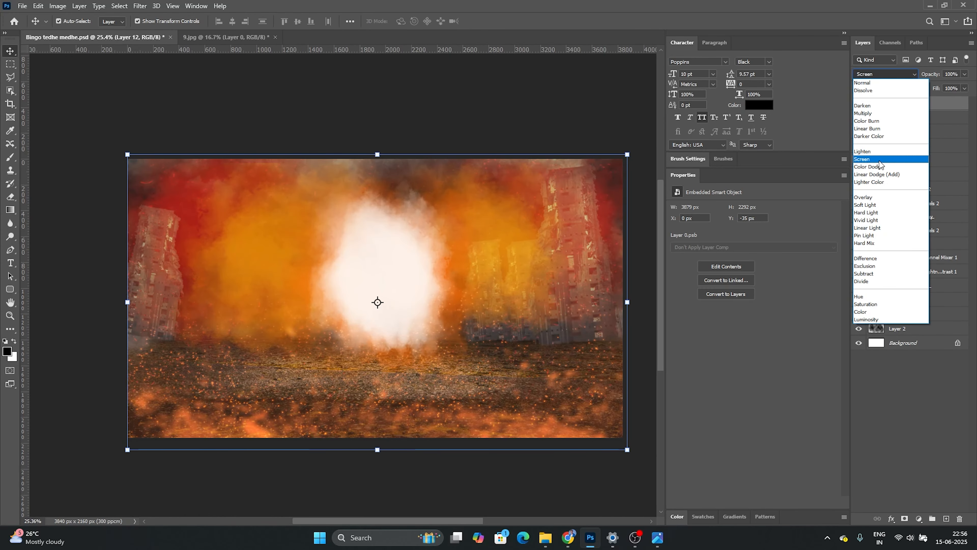
click(882, 160)
- Shrink the ember layer to about 1524 × 900 px over the base of the explosion
click(483, 129)
scroll(438, 291, down, 8)
scroll(457, 328, up, 4)
click(458, 328)
scroll(457, 328, up, 4)
drag(372, 153, 372, 158)
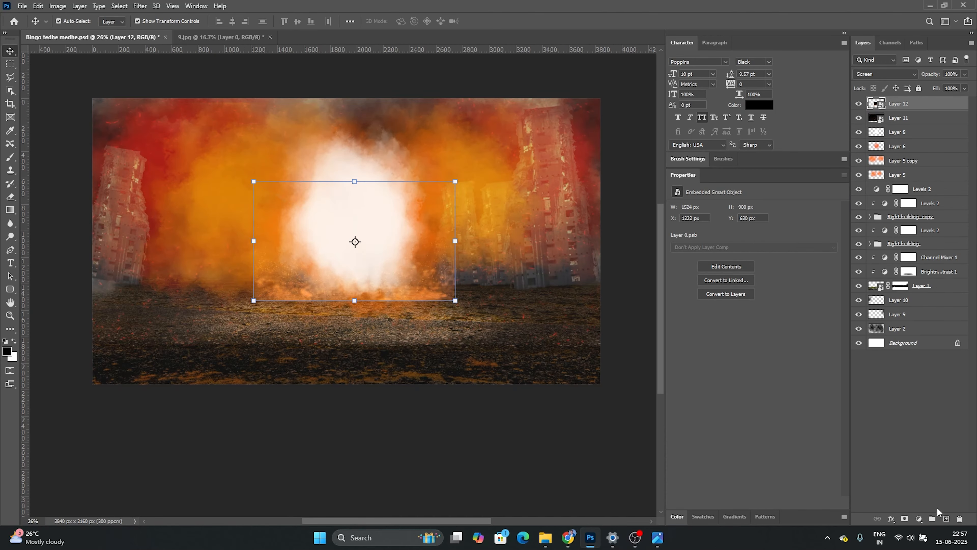
- Add a layer mask to the ember layer and brush away its hard edges on both sides of the explosion
click(905, 518)
scroll(408, 312, up, 1)
key(b)
drag(464, 306, 356, 306)
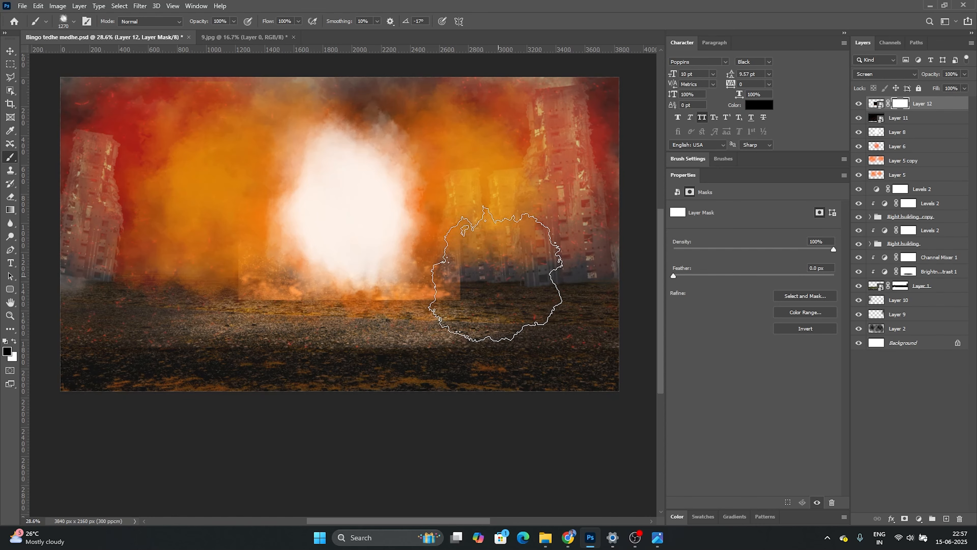
drag(500, 278, 478, 351)
drag(200, 291, 276, 349)
scroll(276, 447, down, 2)
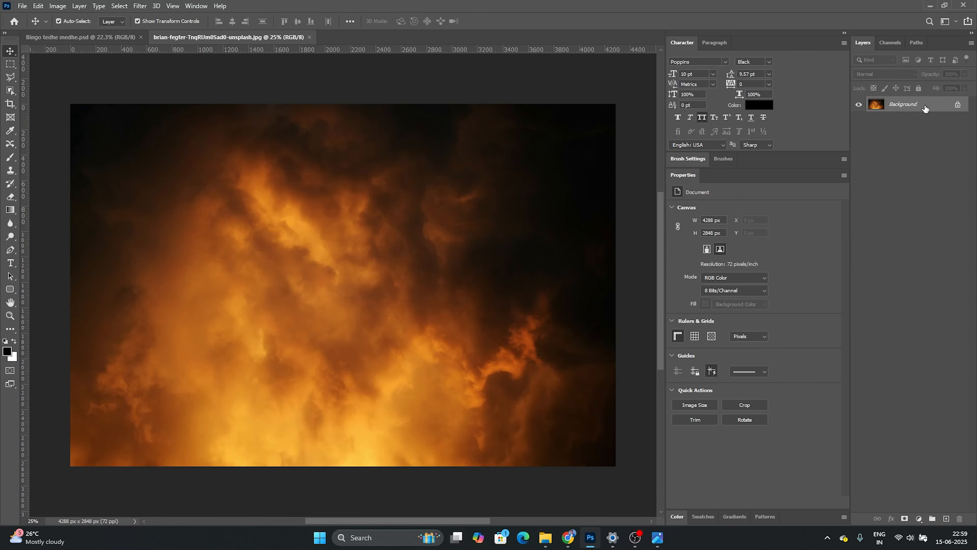
- Bring the fire-cloud image into the Bingo composition as a smart object and set its blend mode to Pin Light
right_click(925, 104)
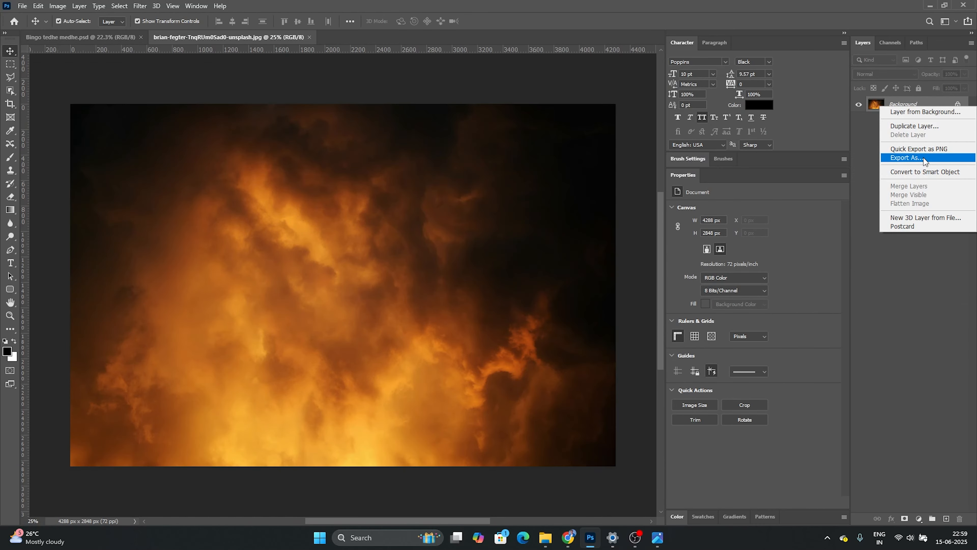
click(936, 173)
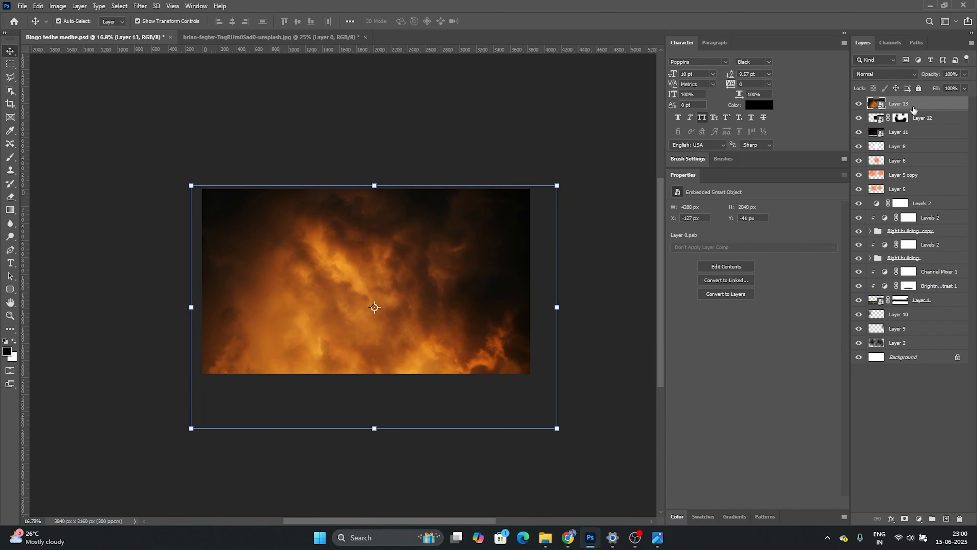
click(885, 74)
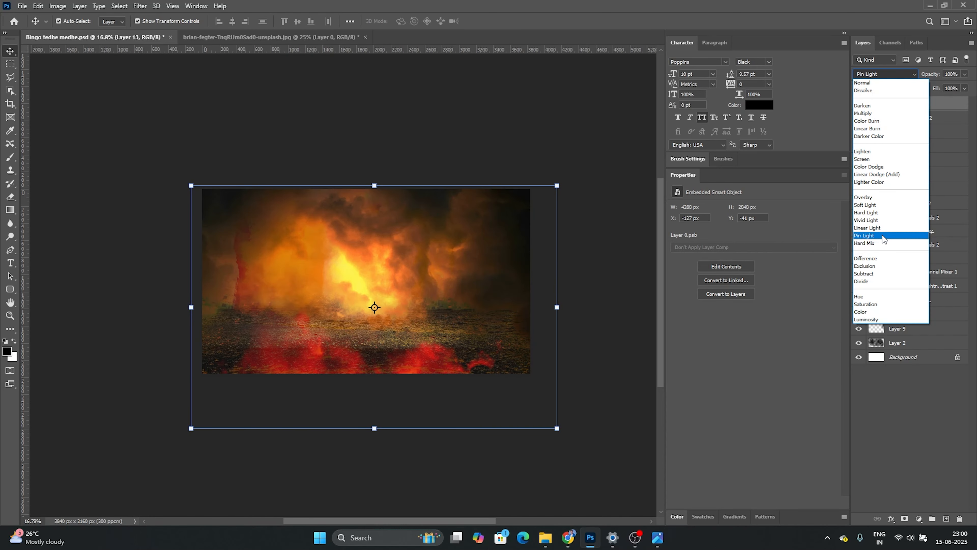
click(883, 236)
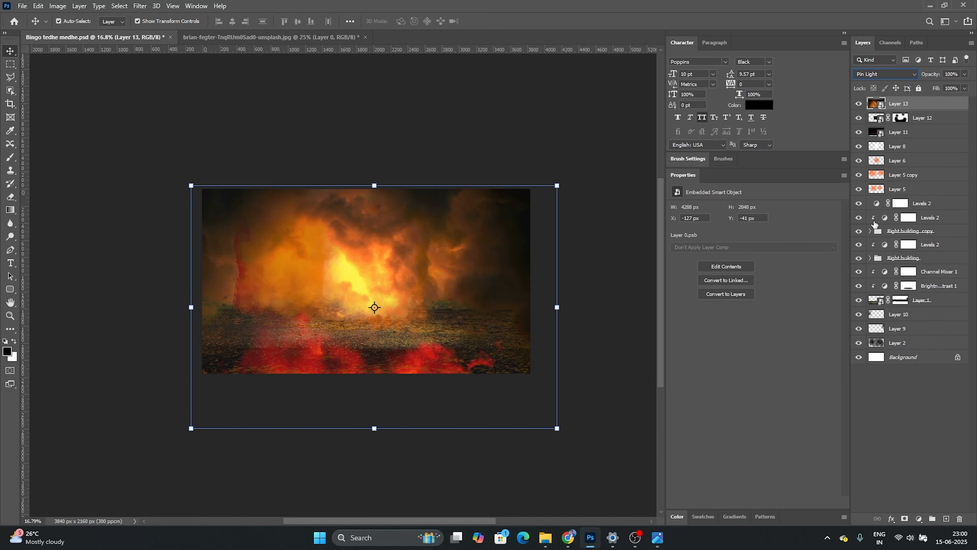
- Add a layer mask to the fire-cloud layer and paint out the red area over the ground
click(905, 518)
key(b)
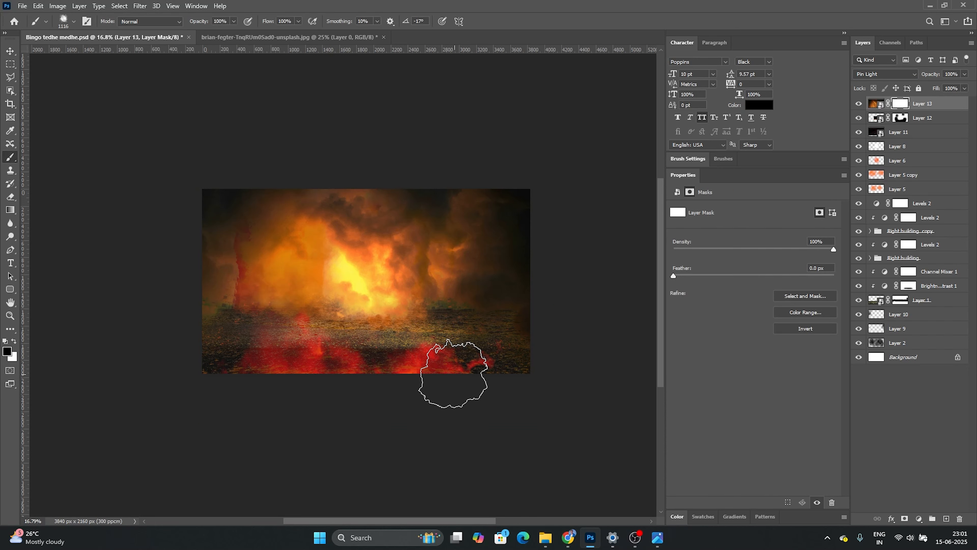
mouse_move(447, 375)
mouse_down()
mouse_move(421, 367)
mouse_move(317, 381)
mouse_up()
- Stretch the fire-cloud layer to about 4693 px wide and reposition it over the scene
key(v)
mouse_move(219, 378)
mouse_down()
mouse_move(223, 308)
mouse_move(168, 307)
mouse_up()
drag(557, 307, 570, 307)
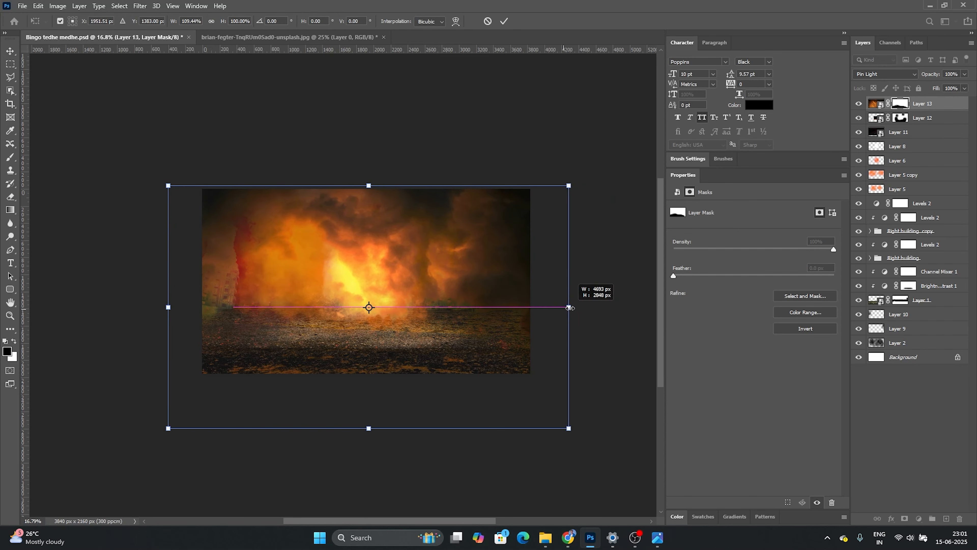
drag(408, 216, 428, 209)
key(Return)
click(612, 246)
scroll(440, 276, down, 4)
scroll(392, 288, up, 6)
- Set the ground's Channel Mixer Blue output to red -59% and blue +94%
click(921, 302)
click(935, 285)
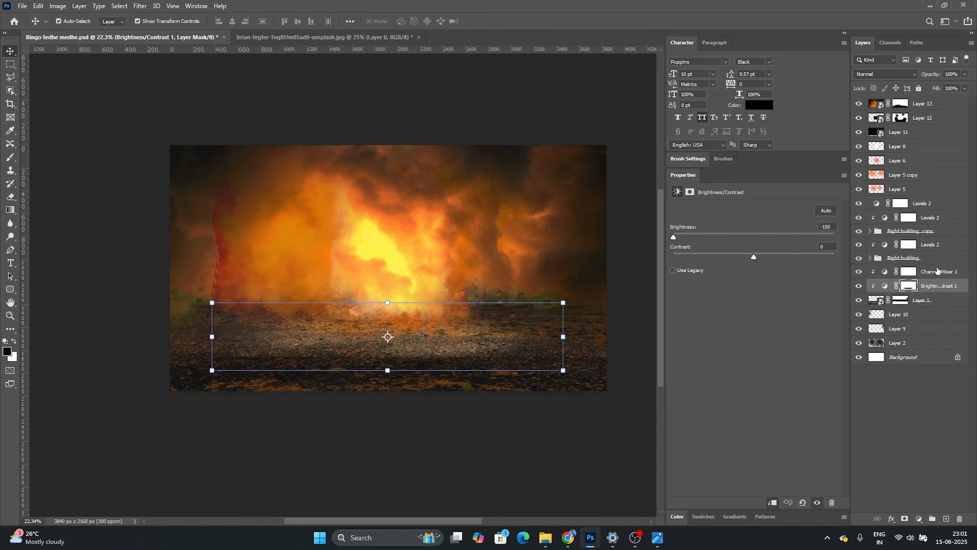
click(937, 270)
drag(747, 256, 729, 259)
drag(777, 297, 790, 298)
- Paint on the Channel Mixer's layer mask with textured and soft brushes to blend the color effect across the ground
key(b)
key(x)
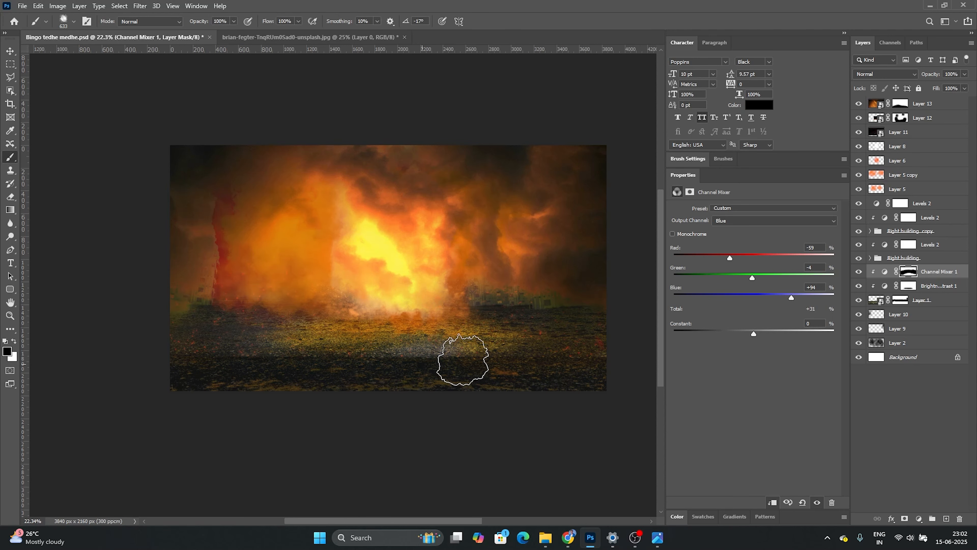
key(comma)
drag(459, 317, 444, 317)
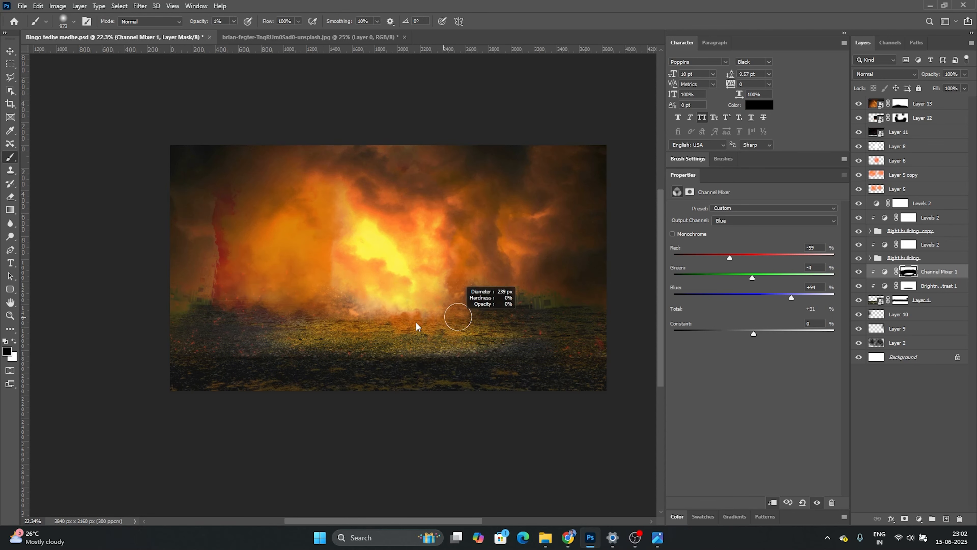
scroll(359, 364, down, 1)
key(x)
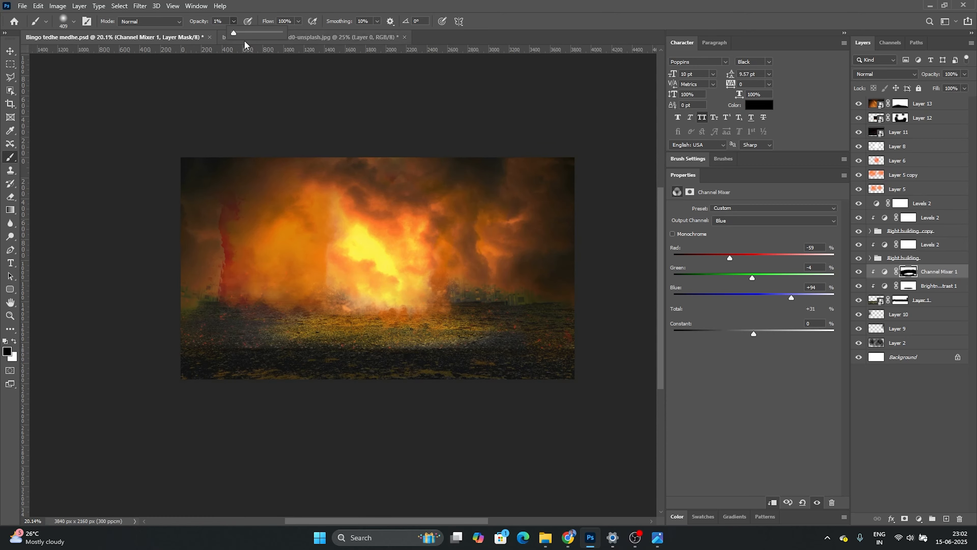
scroll(462, 327, down, 1)
drag(458, 320, 440, 323)
scroll(485, 314, up, 9)
scroll(513, 314, down, 5)
scroll(481, 361, down, 6)
key(v)
click(517, 168)
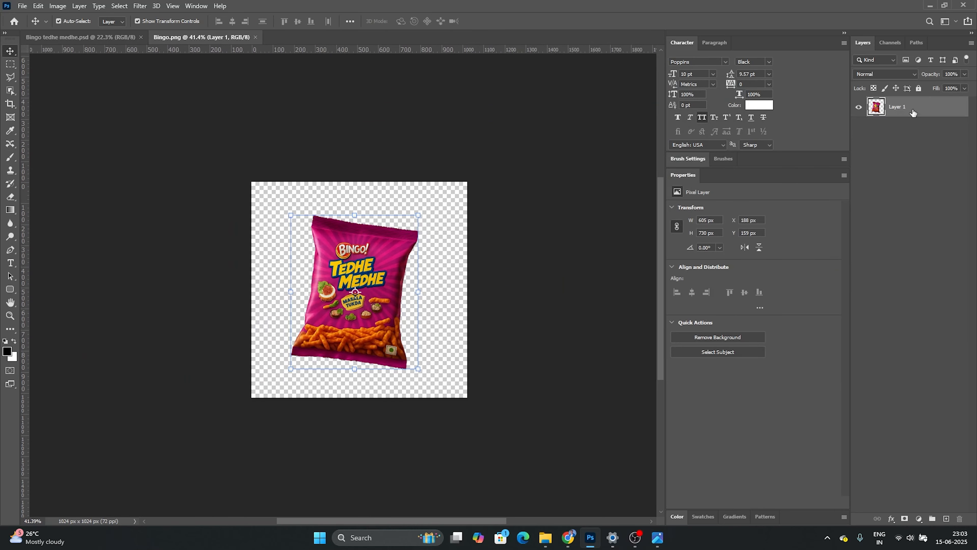
- Bring the Bingo pack into the composition as a smart object, enlarged and placed right of the scene's center
right_click(917, 104)
click(808, 235)
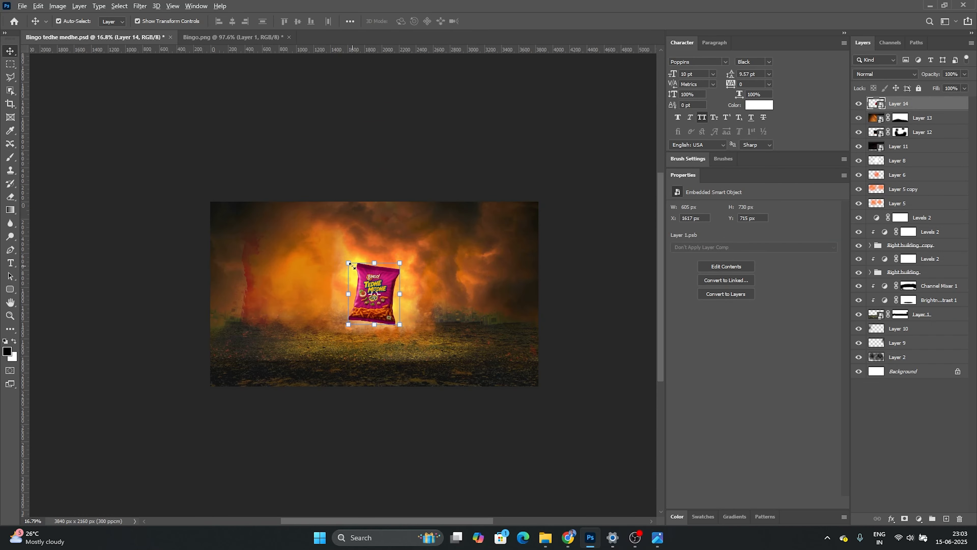
drag(352, 265, 328, 238)
drag(380, 270, 425, 257)
scroll(413, 225, up, 4)
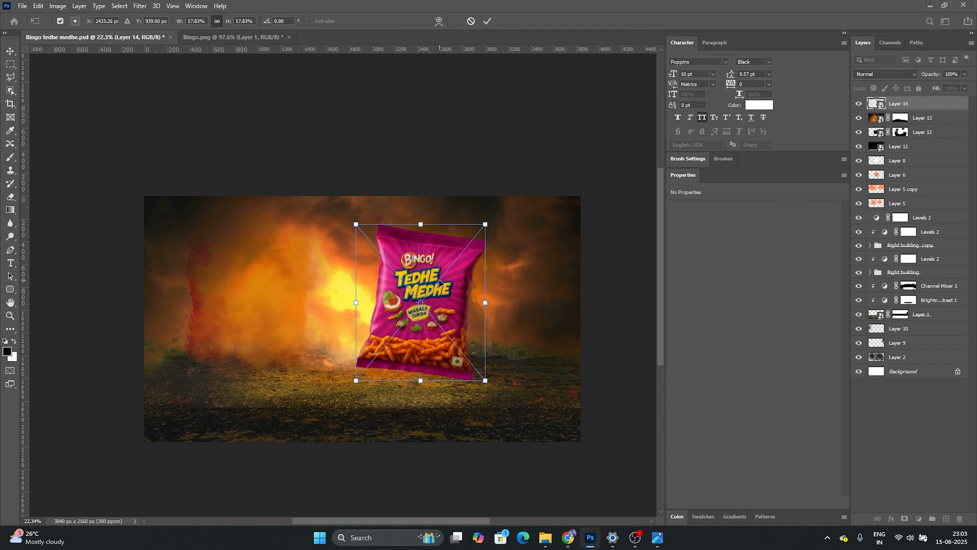
- Nudge the explosion glow, including Layer 8, to the right so it sits behind the pack
click(912, 161)
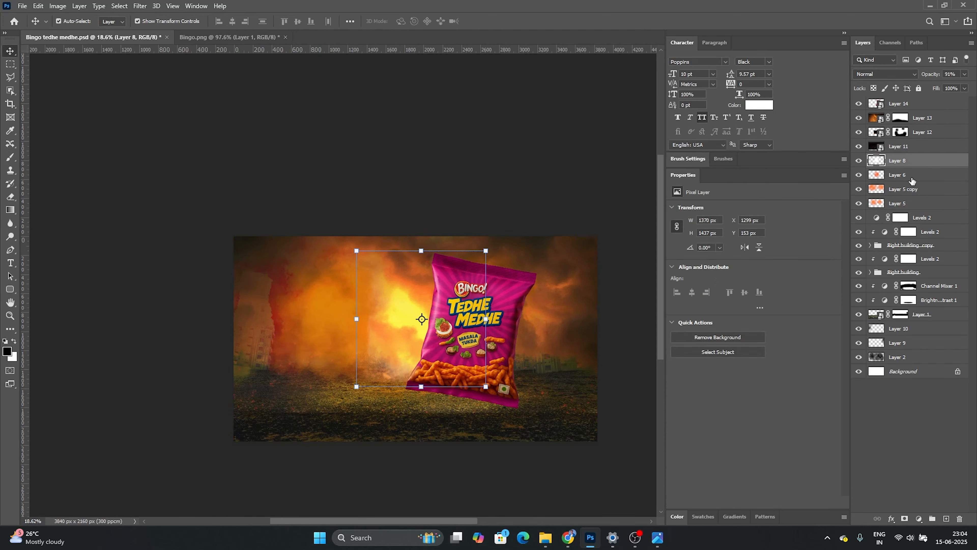
shift+click(911, 188)
click(912, 160)
key(shift+Right)
key(shift+Right)
key(shift+Right)
key(shift+Right)
key(shift+Right)
key(shift+Right)
key(shift+Right)
key(shift+Right)
key(shift+Right)
key(shift+Right)
key(shift+Right)
key(shift+Right)
key(shift+Right)
key(shift+Right)
key(shift+Right)
key(shift+Right)
key(shift+Right)
key(shift+Right)
key(shift+Right)
key(shift+Right)
- Flip the fire-cloud layer horizontally and realign it and the white glow of Layer 8 around the pack
click(554, 270)
scroll(507, 282, down, 3)
key(ctrl+t)
right_click(534, 275)
click(558, 473)
drag(417, 301, 396, 293)
key(Return)
click(912, 161)
mouse_move(424, 256)
mouse_down()
mouse_move(400, 227)
mouse_move(414, 244)
mouse_up()
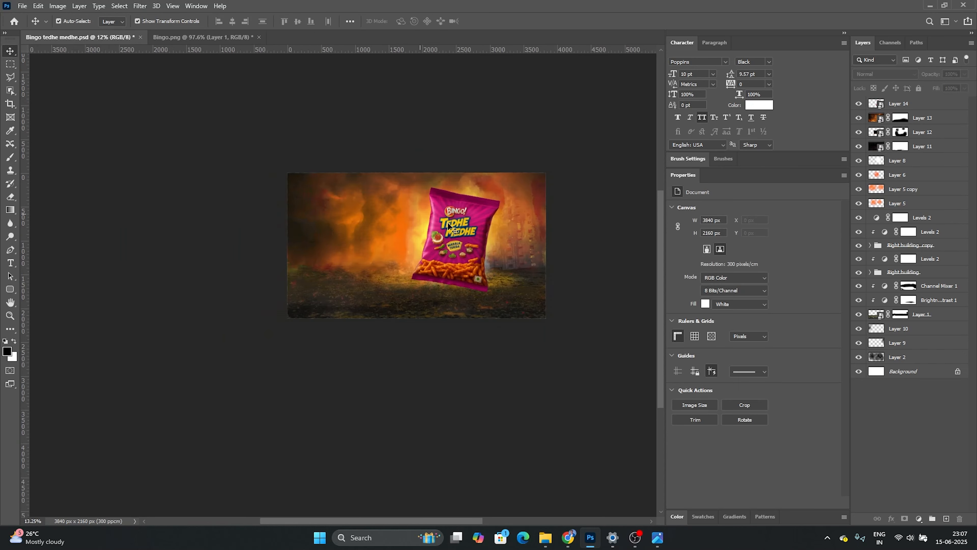
- Add a Brightness/Contrast adjustment clipped to the pack and set its brightness to 34
scroll(436, 214, up, 4)
click(919, 518)
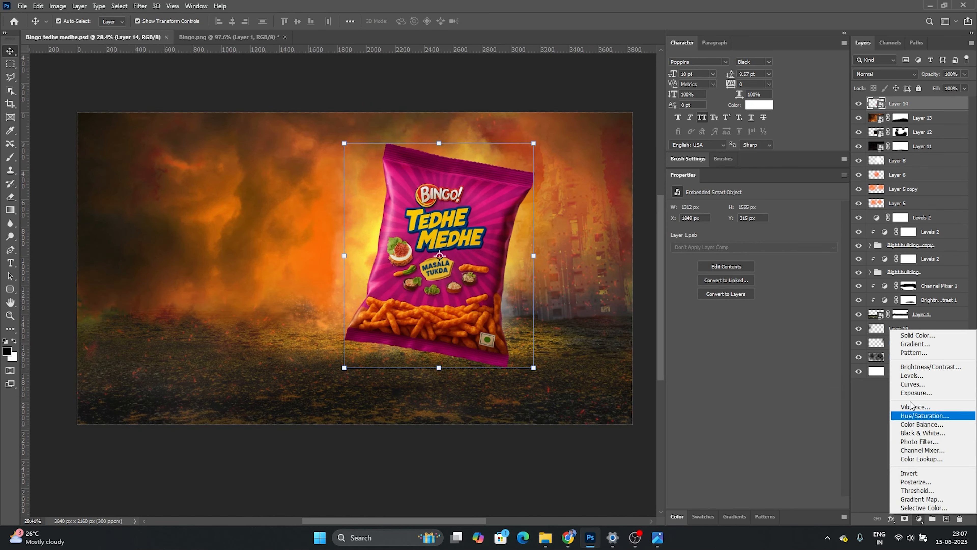
click(908, 370)
drag(754, 237, 777, 232)
scroll(557, 334, down, 4)
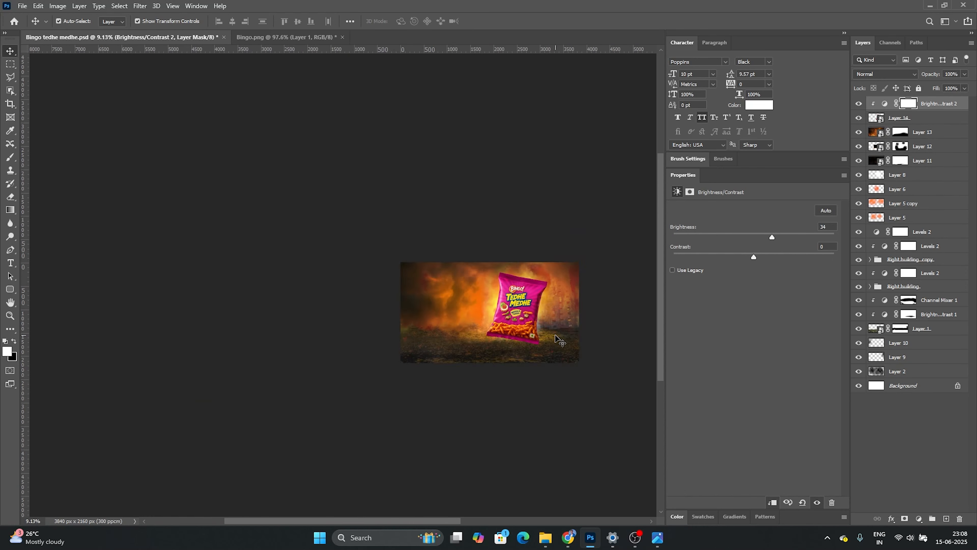
click(580, 380)
scroll(581, 380, up, 2)
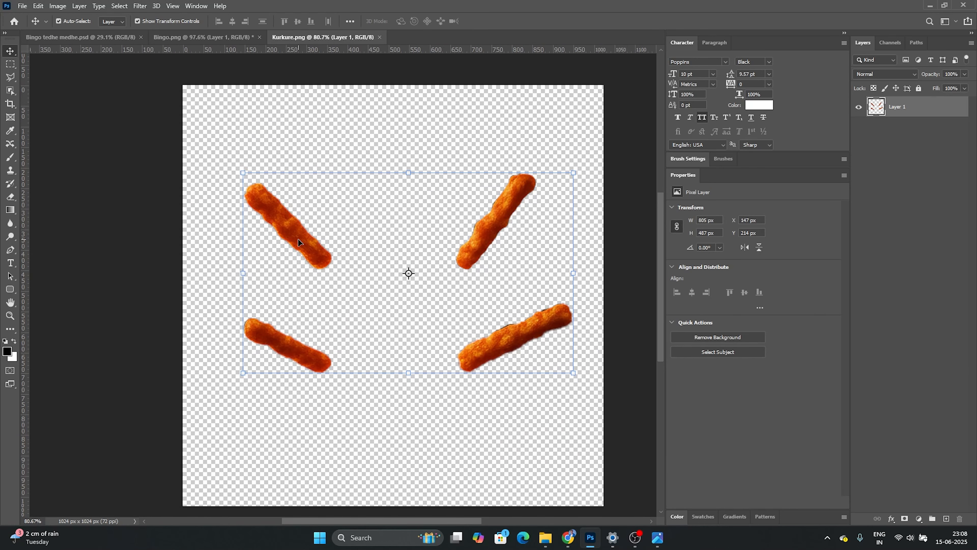
- Lasso each of the four snack sticks in Kurkure.png onto its own layer and hide the original layer
key(l)
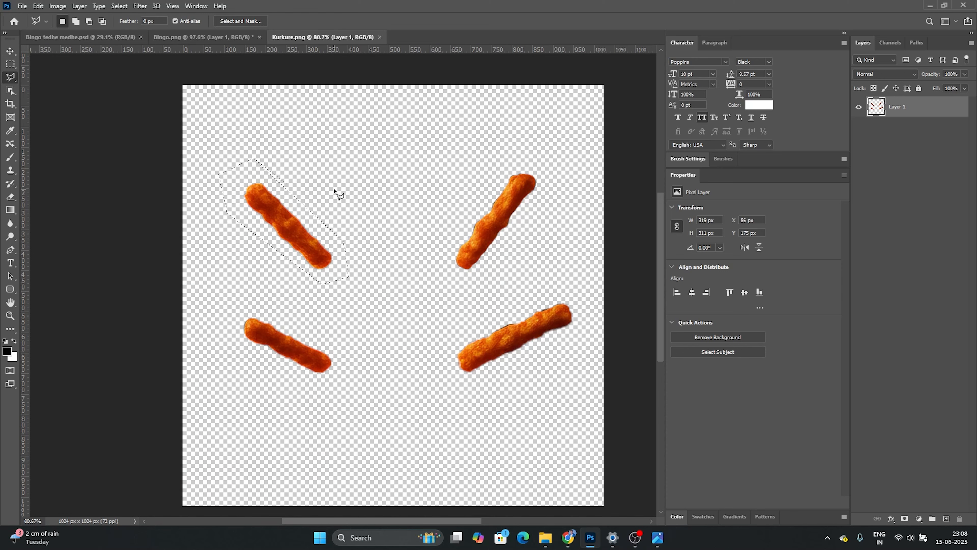
key(ctrl+j)
drag(520, 157, 448, 246)
key(ctrl+j)
drag(571, 291, 448, 380)
click(886, 172)
mouse_move(244, 300)
mouse_down()
mouse_move(229, 344)
mouse_move(244, 301)
mouse_up()
key(ctrl+j)
click(859, 190)
- Copy the upper-left snack stick into the Bingo composition and place it beside the pack's upper-left edge
key(v)
click(295, 233)
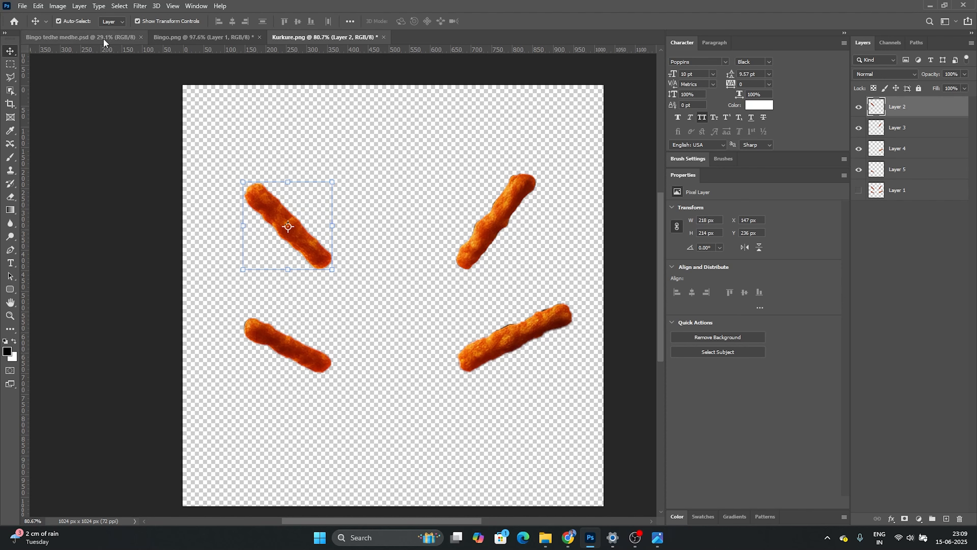
click(103, 39)
scroll(358, 281, down, 3)
scroll(420, 344, up, 1)
key(ctrl+v)
drag(345, 303, 336, 260)
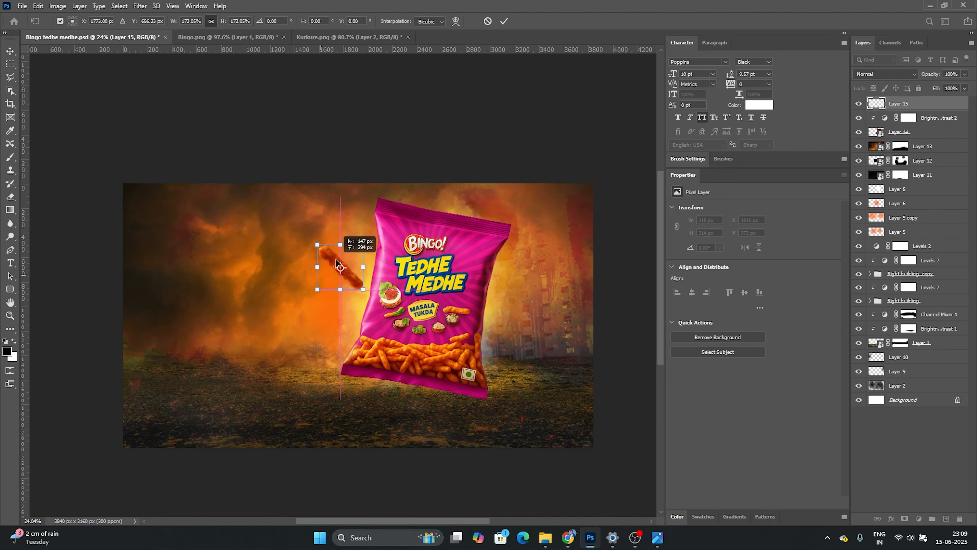
drag(335, 260, 327, 251)
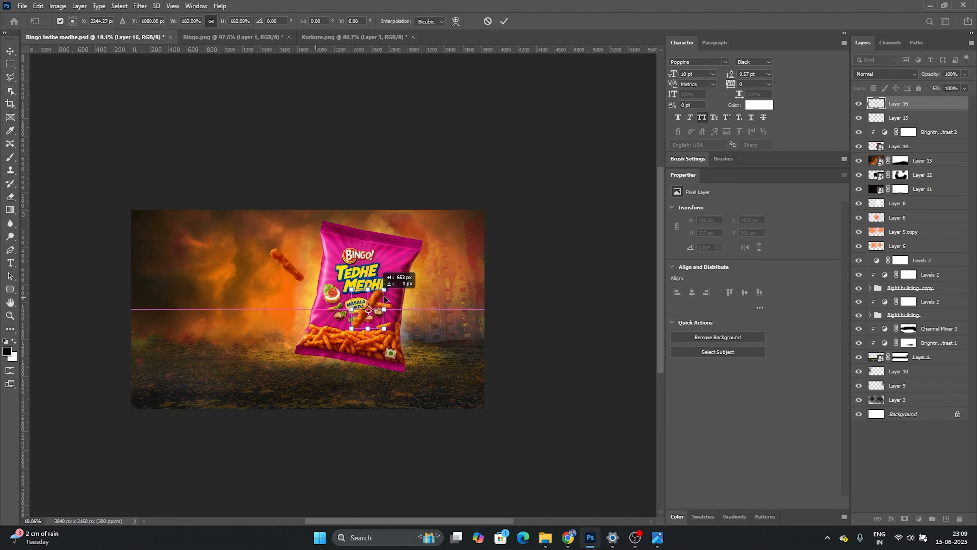
- Position the second snack stick right of the pack and the fourth one against the pack's lower-left edge
drag(377, 299, 437, 269)
drag(438, 270, 438, 262)
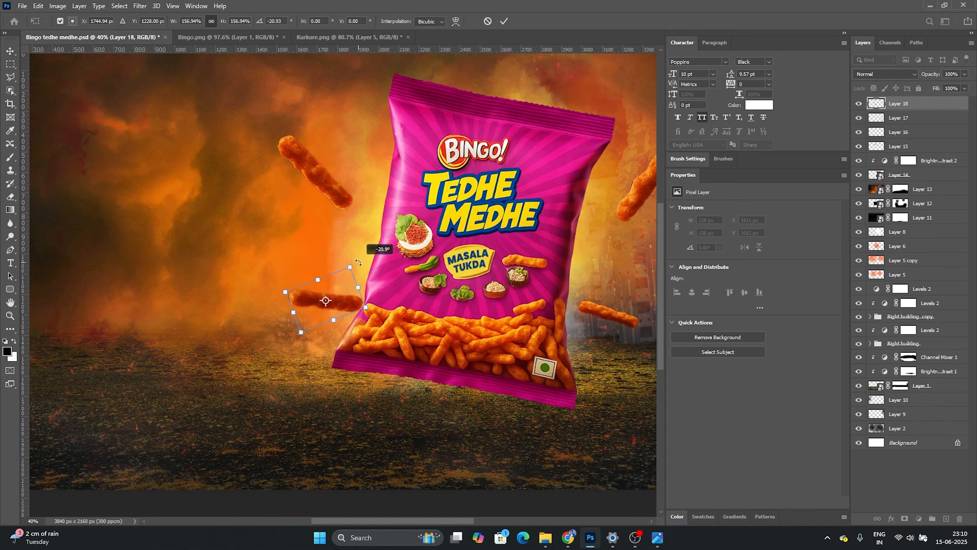
drag(358, 269, 330, 289)
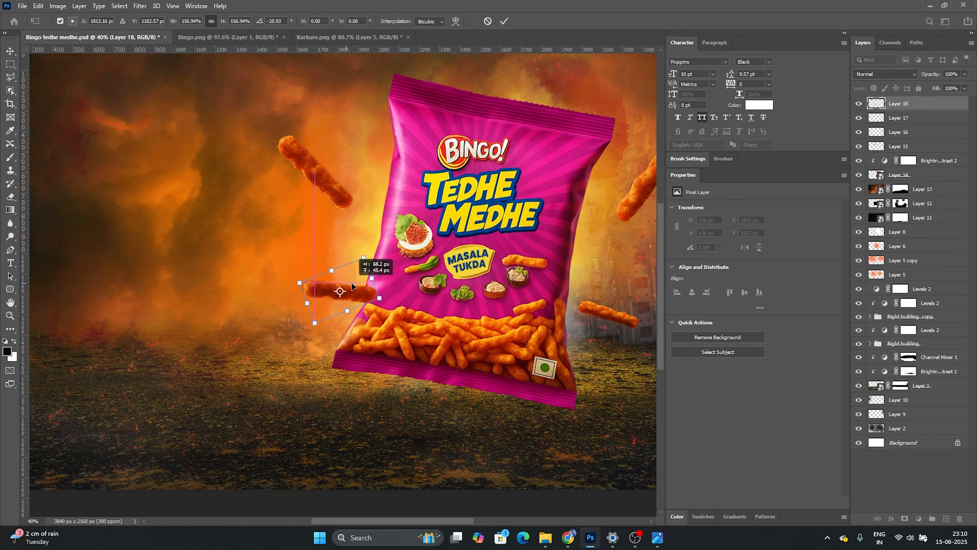
key(Return)
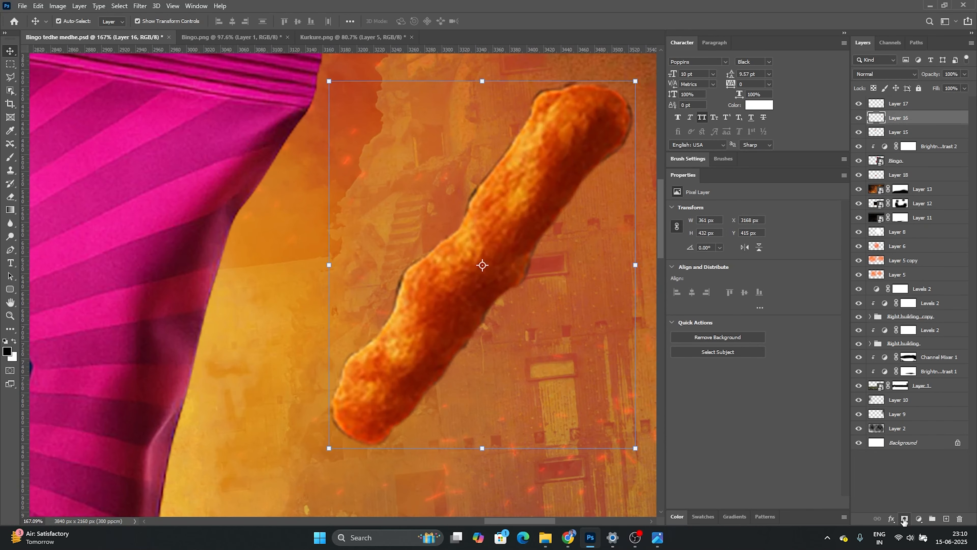
- Add a layer mask to the stick at the pack's upper right and set up a 22 px round brush in black
click(904, 520)
key(b)
scroll(403, 277, down, 2)
right_click(366, 278)
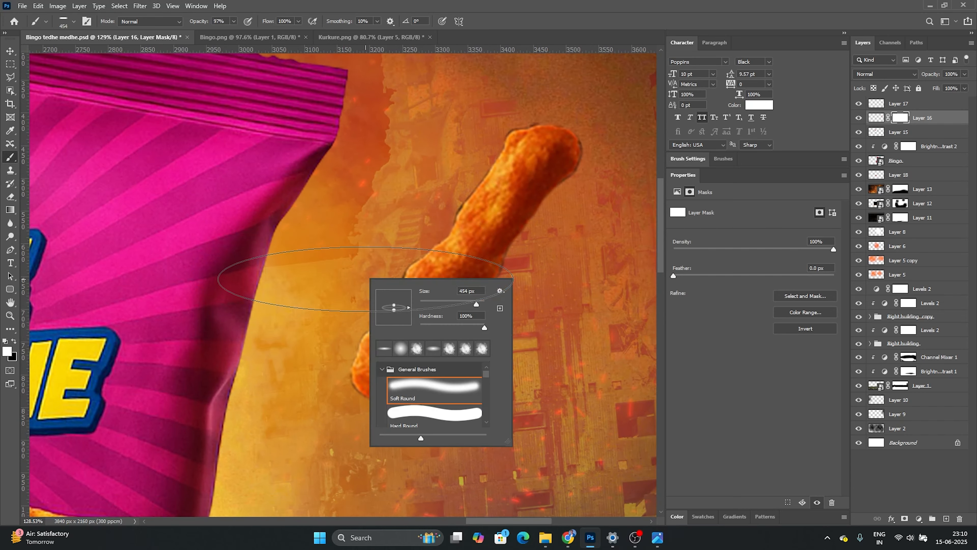
drag(383, 223, 254, 251)
scroll(431, 251, up, 3)
drag(432, 252, 429, 254)
scroll(454, 189, up, 2)
drag(453, 187, 441, 196)
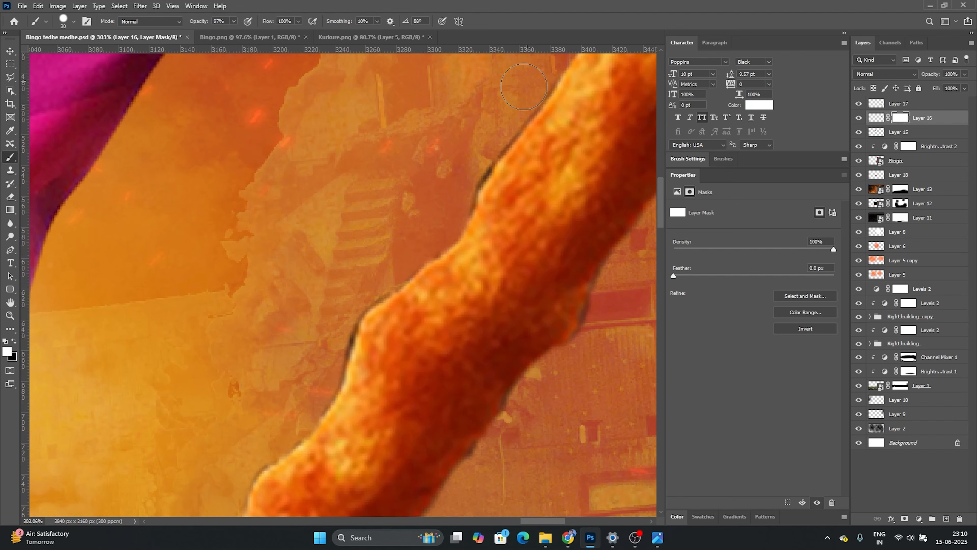
drag(491, 133, 473, 147)
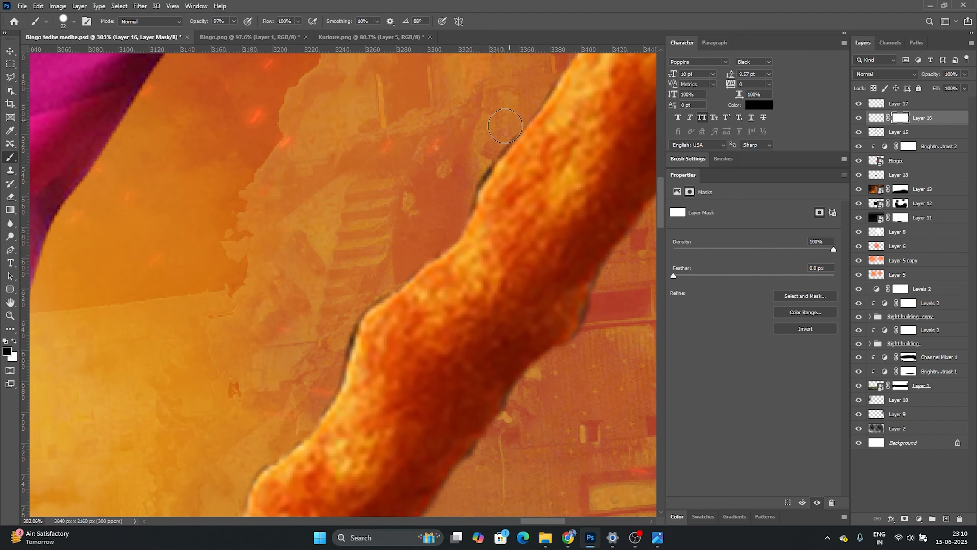
- Paint black on the mask along both edges of the upper-right stick to remove its dark fringe
drag(459, 206, 485, 166)
drag(538, 116, 439, 262)
drag(563, 104, 473, 166)
drag(582, 222, 411, 244)
drag(436, 392, 498, 207)
drag(394, 249, 375, 327)
mouse_move(320, 385)
mouse_down()
mouse_move(462, 223)
mouse_move(582, 324)
mouse_up()
mouse_move(486, 180)
mouse_down()
mouse_move(411, 226)
mouse_move(400, 289)
mouse_up()
mouse_move(398, 298)
mouse_down()
mouse_move(481, 221)
mouse_move(414, 293)
mouse_up()
drag(366, 389, 428, 253)
scroll(481, 293, down, 14)
- Duplicate the masked snack stick and resize the copy
key(v)
alt+drag(492, 281, 473, 320)
scroll(481, 325, up, 5)
alt+drag(522, 232, 453, 305)
key(Return)
scroll(534, 315, down, 6)
- Place the small snack stick left of the pack and scale it to about 246 by 79 px
click(623, 292)
click(518, 263)
click(516, 215)
click(533, 246)
click(302, 252)
drag(307, 331, 225, 279)
scroll(256, 303, up, 8)
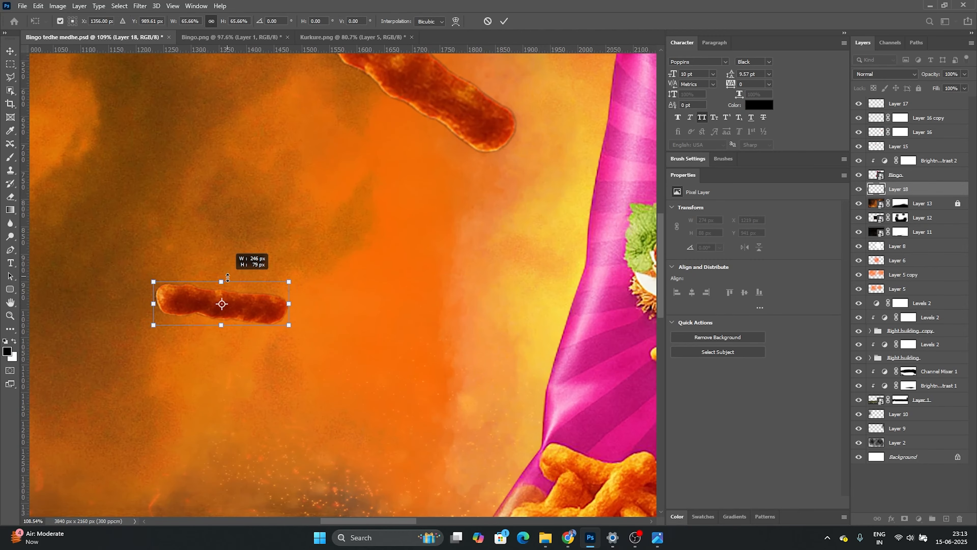
key(Return)
- Duplicate a masked snack stick, flip and shrink the copy to about 38%, and rotate it about 121.5° at the pack's lower left
scroll(222, 248, down, 7)
click(264, 314)
drag(560, 193, 225, 301)
key(ctrl+t)
right_click(256, 332)
click(281, 313)
drag(248, 337, 228, 359)
scroll(254, 352, up, 9)
drag(241, 316, 295, 332)
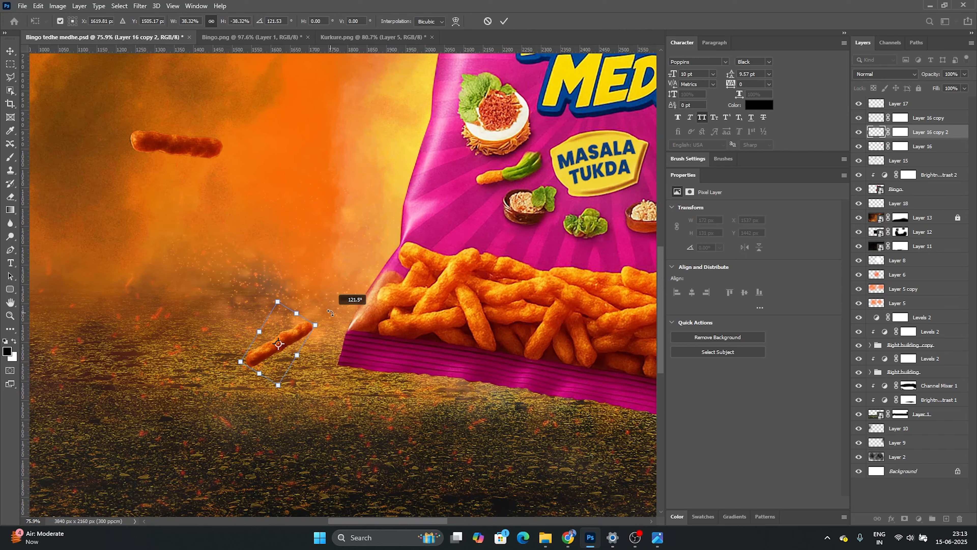
key(Return)
- Deselect the new stick and save the document
scroll(264, 348, down, 11)
click(273, 310)
key(ctrl+s)
- Duplicate the lower-right snack stick, shrink the copy, and place it close to the pack's right edge
scroll(267, 341, up, 1)
scroll(495, 340, up, 14)
drag(483, 258, 497, 361)
drag(577, 317, 540, 337)
drag(497, 361, 427, 302)
drag(471, 278, 432, 294)
drag(420, 307, 423, 310)
key(Return)
- Duplicate the upper-right snack stick, scale the copy to about 42%, and place it just below the original
scroll(416, 308, down, 11)
click(425, 255)
scroll(462, 231, up, 8)
drag(469, 196, 492, 287)
drag(567, 236, 512, 267)
scroll(516, 265, down, 1)
drag(496, 284, 485, 284)
scroll(491, 277, up, 7)
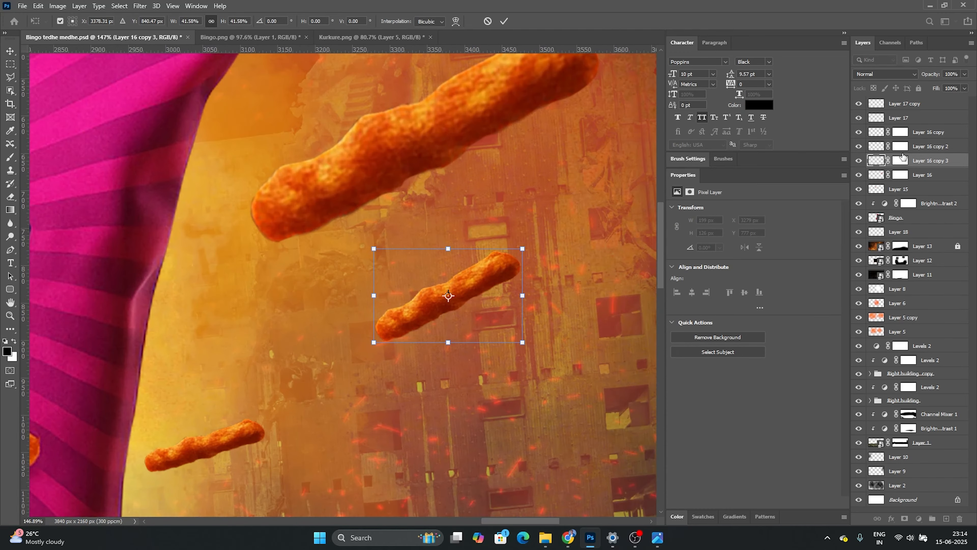
key(Return)
- Paint black on the layer mask of the new small right-hand stick to clean up its edge
click(900, 160)
key(b)
scroll(554, 274, up, 4)
drag(368, 325, 307, 348)
scroll(346, 331, down, 8)
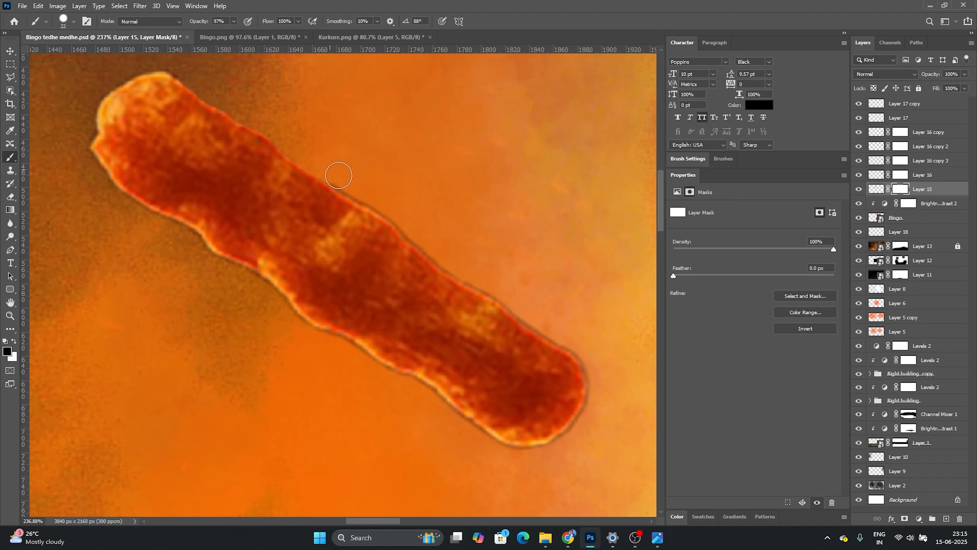
- Paint black with a 20 px brush on the upper-left stick's layer mask to remove the fringe around its edges
scroll(339, 175, up, 2)
drag(546, 329, 616, 403)
drag(616, 402, 515, 275)
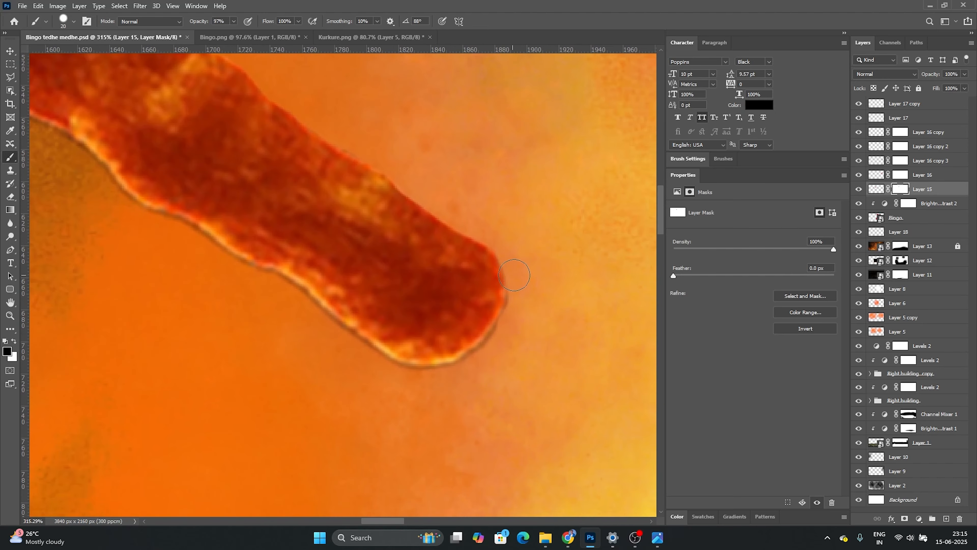
drag(408, 376, 231, 260)
mouse_move(189, 218)
mouse_down()
mouse_move(558, 379)
mouse_move(419, 308)
mouse_up()
mouse_move(397, 320)
mouse_down()
mouse_move(161, 168)
mouse_move(247, 201)
mouse_up()
scroll(384, 272, down, 15)
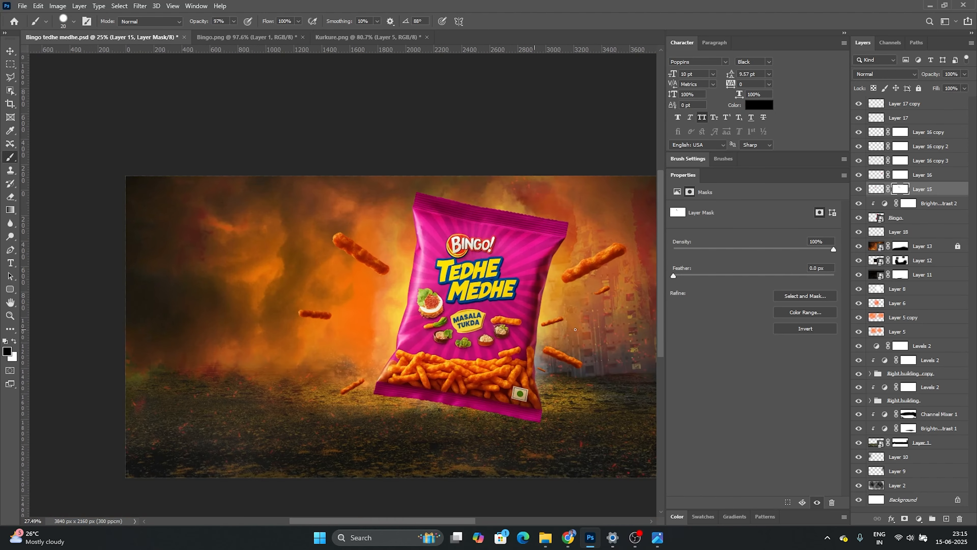
key(v)
click(434, 95)
scroll(469, 277, up, 1)
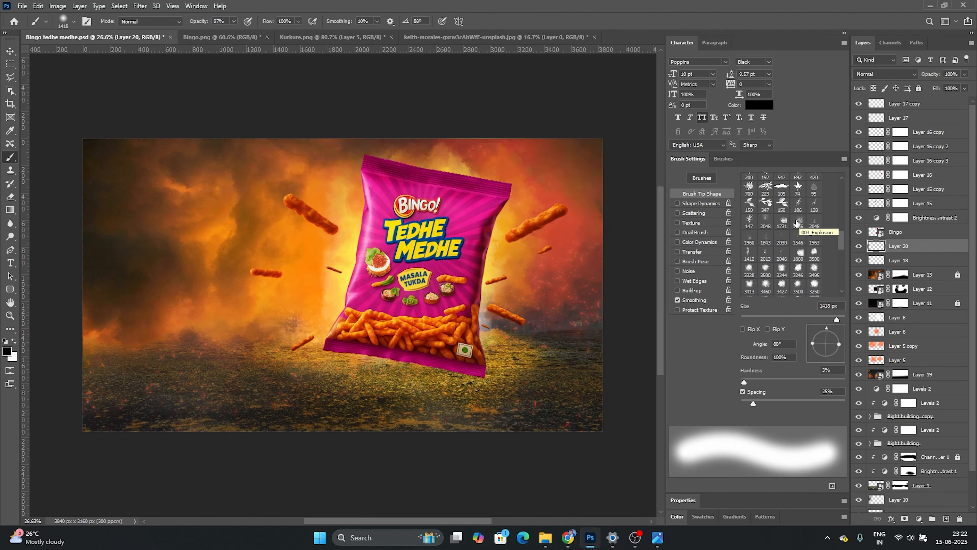
- Sample an orange foreground colour and stamp particles left of the pack with the 003_Explosion brush at about 1656 px
click(8, 352)
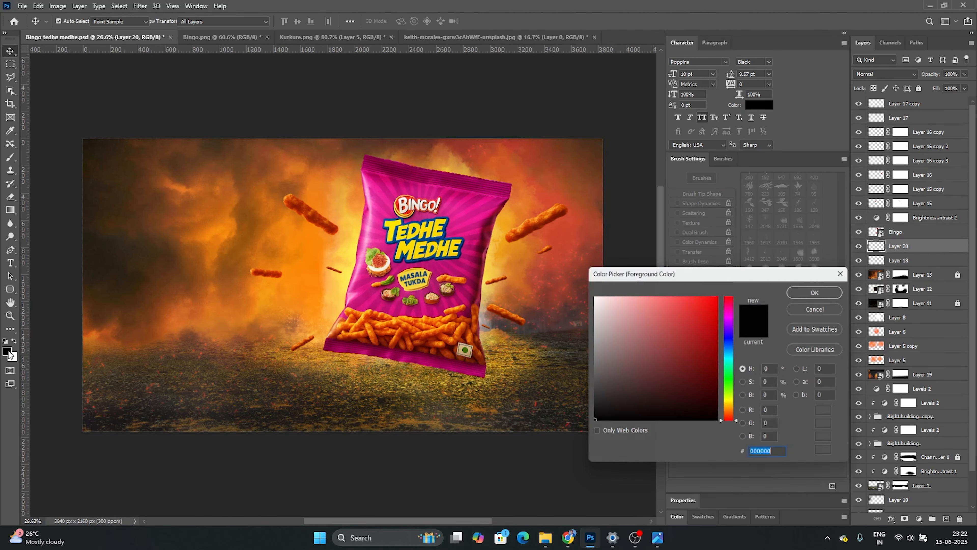
click(460, 170)
click(811, 294)
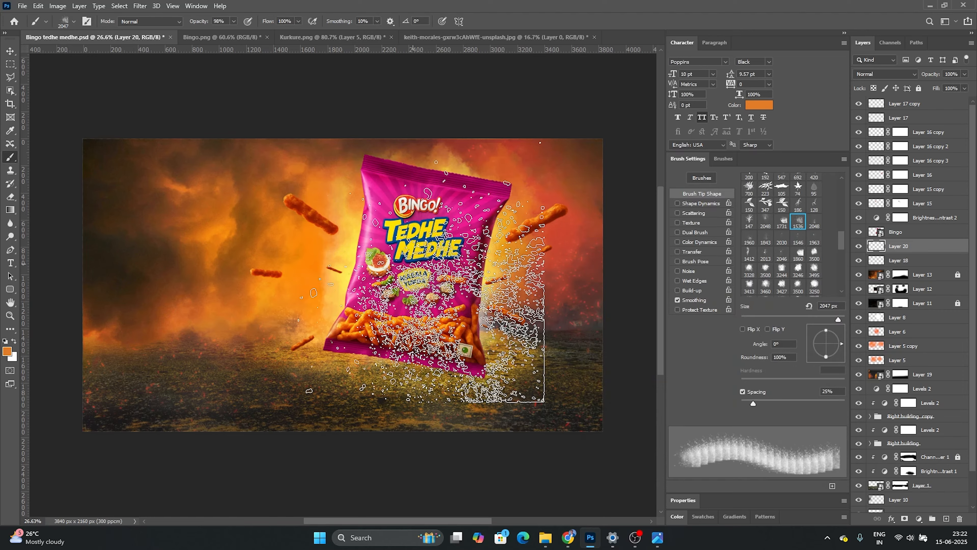
drag(320, 265, 295, 267)
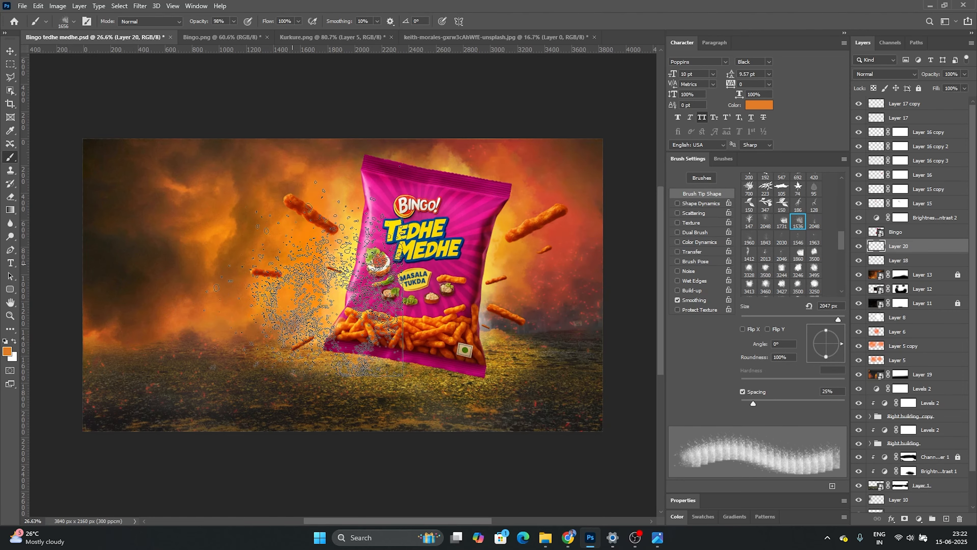
click(281, 269)
- Transform the orange particle burst and position it behind the pack, spreading out past the pack's right side
key(ctrl+t)
drag(167, 151, 370, 131)
drag(366, 136, 396, 90)
drag(291, 331, 451, 273)
scroll(451, 273, down, 5)
drag(516, 124, 566, 121)
scroll(388, 334, up, 3)
key(Return)
- Add a layer mask to the particle layer and fade its lower part with a soft black brush of about 1120 px
click(904, 518)
key(b)
right_click(423, 240)
click(478, 349)
mouse_move(429, 378)
mouse_down()
mouse_move(308, 367)
mouse_move(532, 385)
mouse_up()
scroll(472, 343, down, 4)
scroll(497, 283, up, 5)
scroll(500, 297, down, 6)
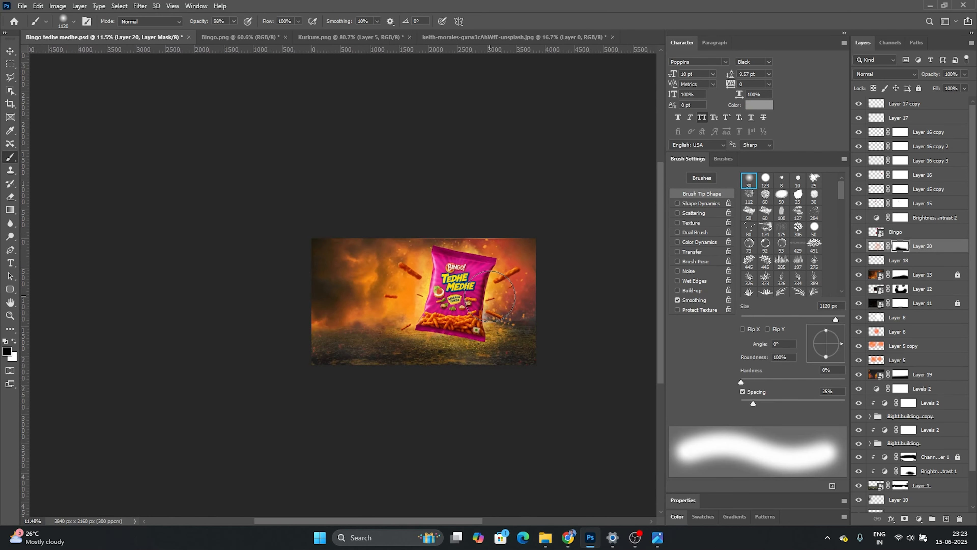
- Select the pack, compare it with its Brightness/Contrast adjustment off and on, and save the document
key(v)
click(478, 309)
scroll(478, 308, up, 9)
scroll(524, 314, down, 6)
scroll(524, 314, up, 2)
click(859, 218)
click(860, 218)
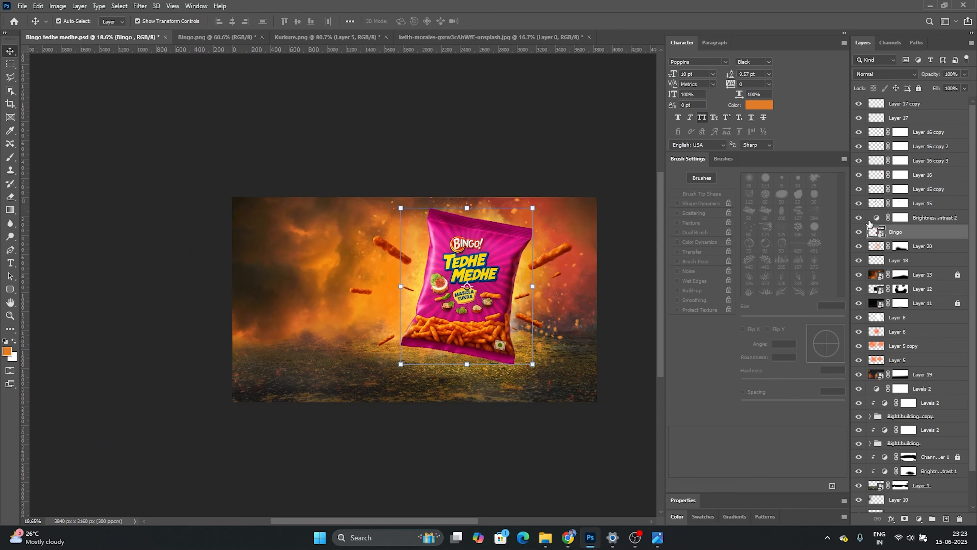
key(ctrl+s)
- Try an orange Solid Color fill layer clipped to the pack
scroll(559, 317, up, 2)
click(918, 518)
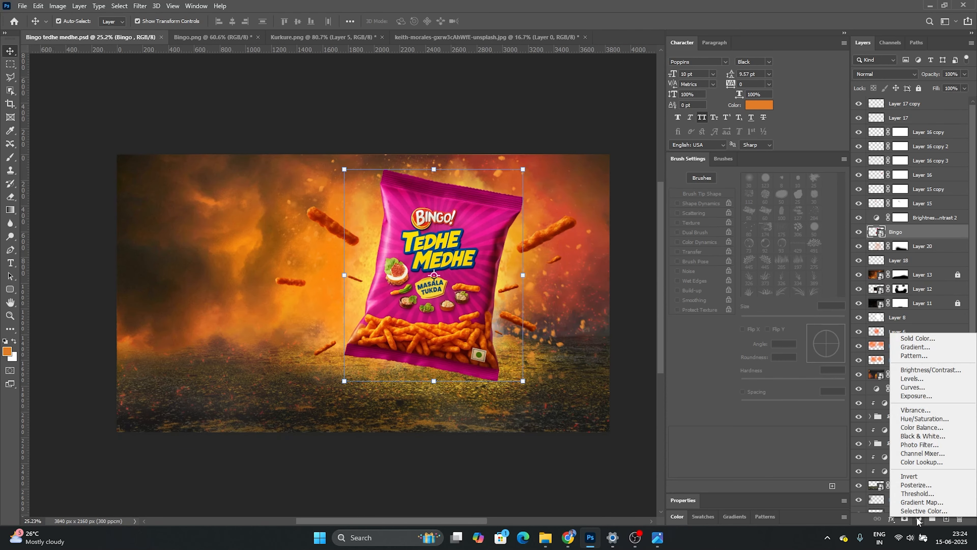
click(918, 338)
click(817, 288)
key(ctrl+z)
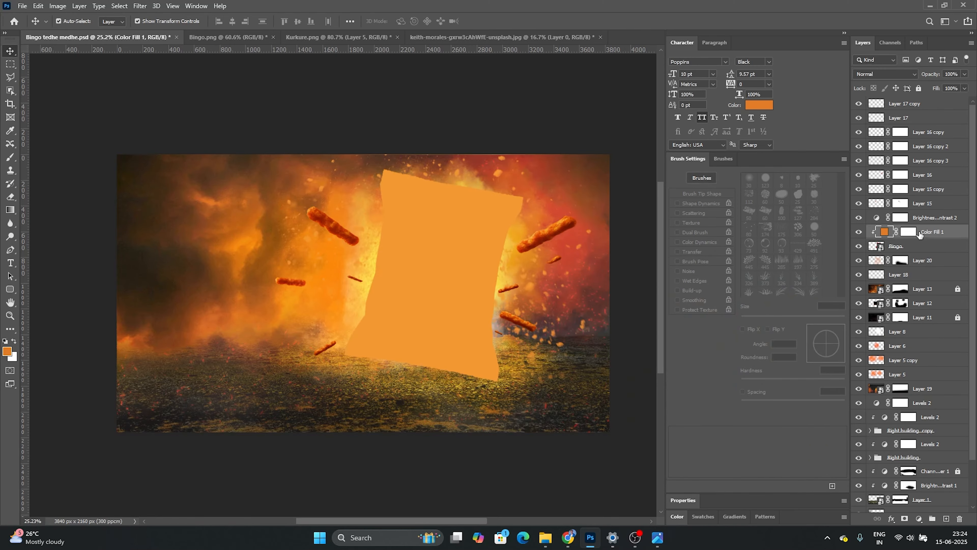
- Add a Channel Mixer adjustment above the pack and adjust the Red output channel
click(918, 518)
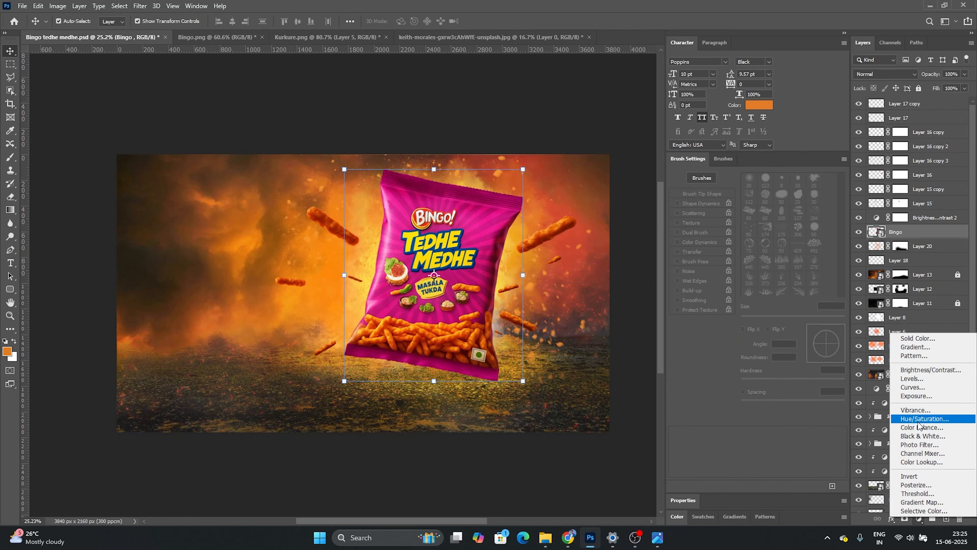
click(923, 453)
scroll(448, 277, up, 3)
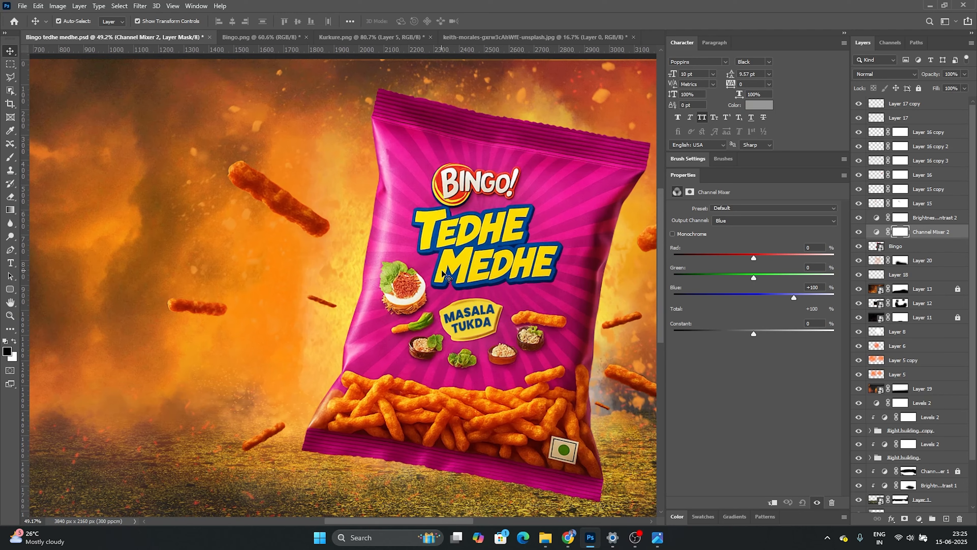
click(764, 221)
click(764, 229)
drag(753, 257, 814, 277)
- Adjust the Green and Blue output channels of the Channel Mixer to turn the magenta pack a warm yellow
click(760, 222)
click(760, 237)
drag(753, 297, 760, 262)
drag(753, 334, 750, 335)
click(751, 220)
click(751, 244)
mouse_move(754, 258)
mouse_down()
mouse_move(740, 258)
mouse_move(771, 276)
mouse_move(745, 258)
mouse_up()
drag(764, 277, 768, 278)
- Invert the Channel Mixer's layer mask to black to hide the yellow tint on the pack
click(907, 232)
scroll(459, 277, down, 5)
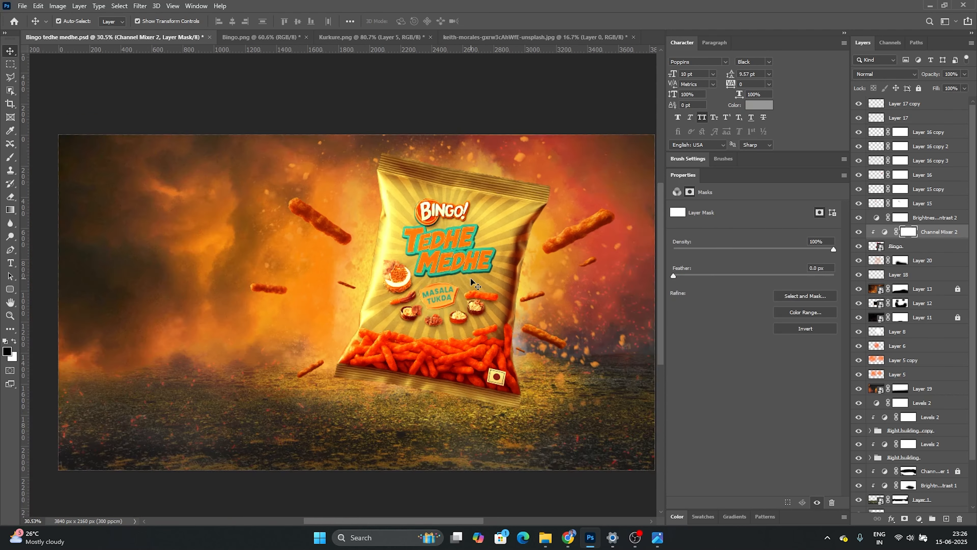
scroll(459, 278, up, 2)
key(ctrl+i)
- Paint soft white at low opacity on the Channel Mixer mask to add warm light along the pack's left edge
key(b)
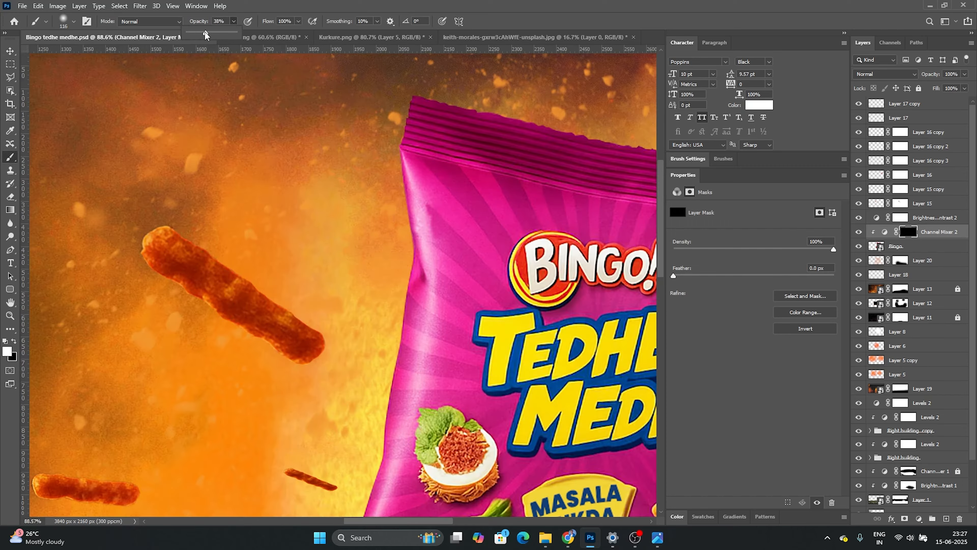
scroll(431, 242, down, 4)
scroll(393, 325, up, 6)
drag(393, 325, 351, 386)
scroll(393, 325, down, 3)
drag(388, 305, 335, 433)
scroll(423, 286, up, 3)
mouse_move(421, 286)
mouse_down()
mouse_move(458, 173)
mouse_move(401, 376)
mouse_up()
scroll(423, 270, down, 4)
scroll(401, 376, down, 3)
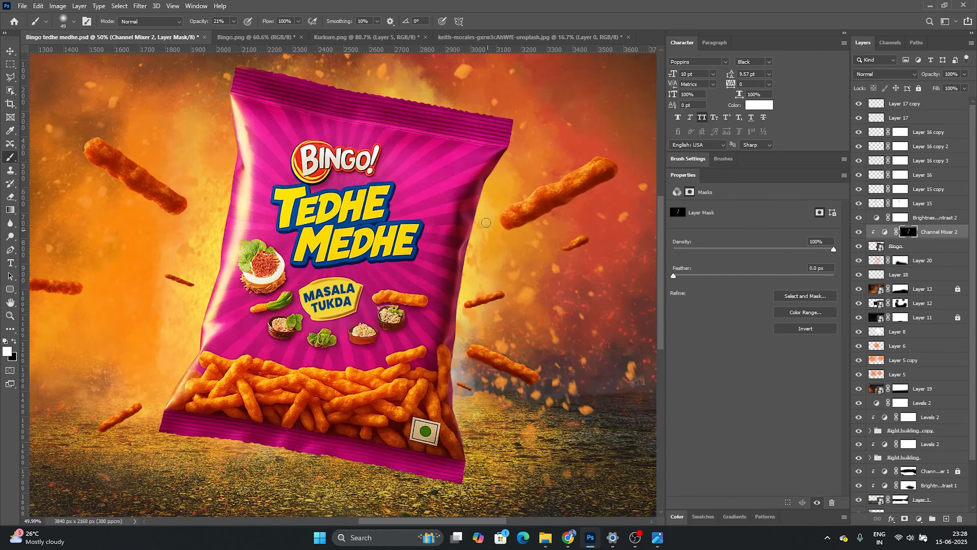
- Paint white on the Channel Mixer mask along the pack's right edge to bring warm light onto it
scroll(452, 276, up, 4)
scroll(473, 176, up, 1)
mouse_move(441, 356)
mouse_down()
mouse_move(449, 266)
mouse_move(427, 369)
mouse_up()
mouse_move(427, 370)
mouse_down()
mouse_move(434, 235)
mouse_move(400, 243)
mouse_up()
mouse_move(400, 243)
mouse_down()
mouse_move(404, 325)
mouse_move(406, 248)
mouse_up()
drag(406, 249, 440, 345)
key(bracketleft)
key(bracketleft)
scroll(443, 270, up, 5)
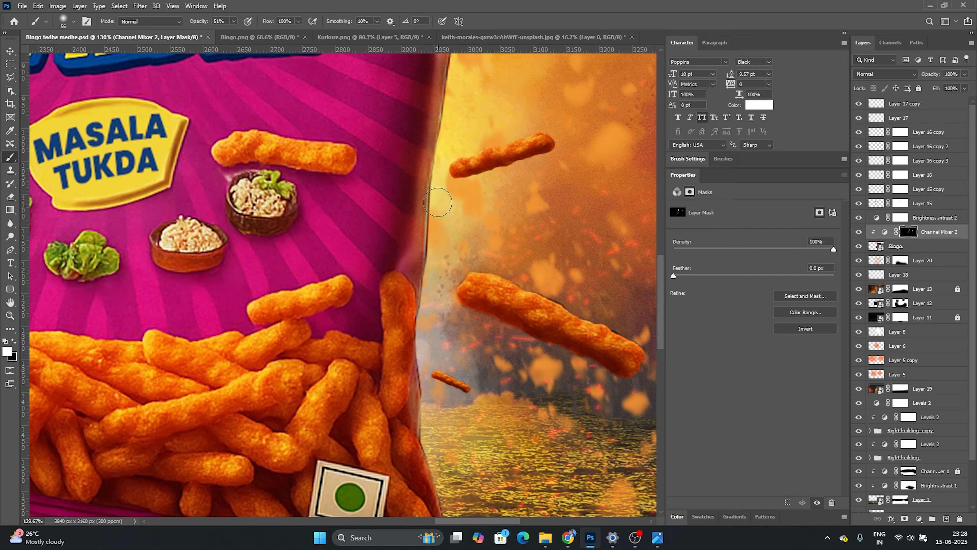
scroll(437, 202, down, 3)
scroll(437, 202, up, 14)
scroll(483, 341, down, 5)
scroll(366, 223, up, 5)
drag(347, 190, 344, 264)
scroll(390, 274, down, 5)
scroll(304, 312, up, 3)
- Soften the warm light along the pack's left edge on the Channel Mixer mask using a larger black brush at 17% opacity
drag(234, 22, 215, 24)
scroll(402, 237, up, 2)
key(x)
key(bracketright)
key(bracketright)
key(bracketright)
key(bracketright)
key(bracketright)
key(bracketright)
key(bracketright)
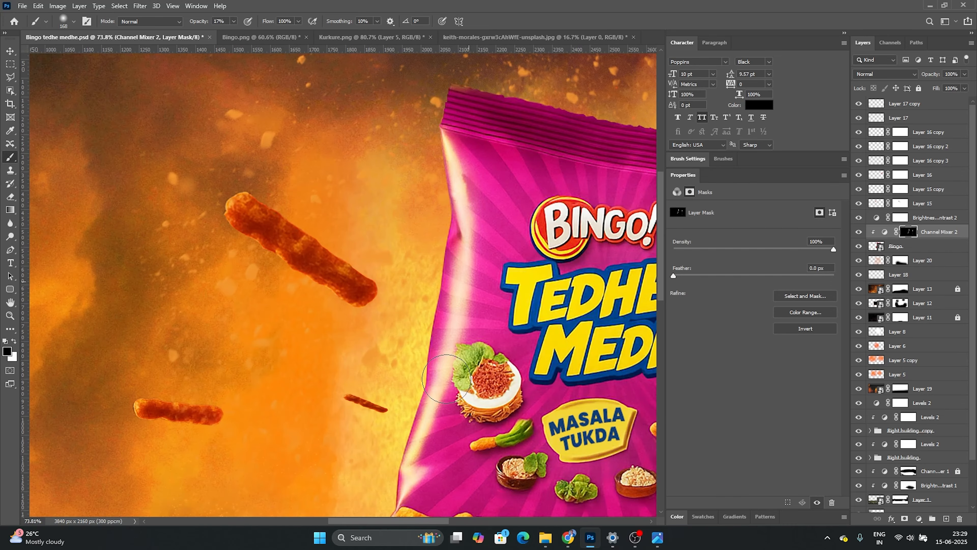
scroll(385, 216, down, 8)
- Deselect the layers and save the composite document
key(v)
click(472, 153)
key(ctrl+s)
- Add an Exposure adjustment clipped to the large snack stick beside the pack's left edge and set its exposure to +3.80
scroll(416, 227, up, 1)
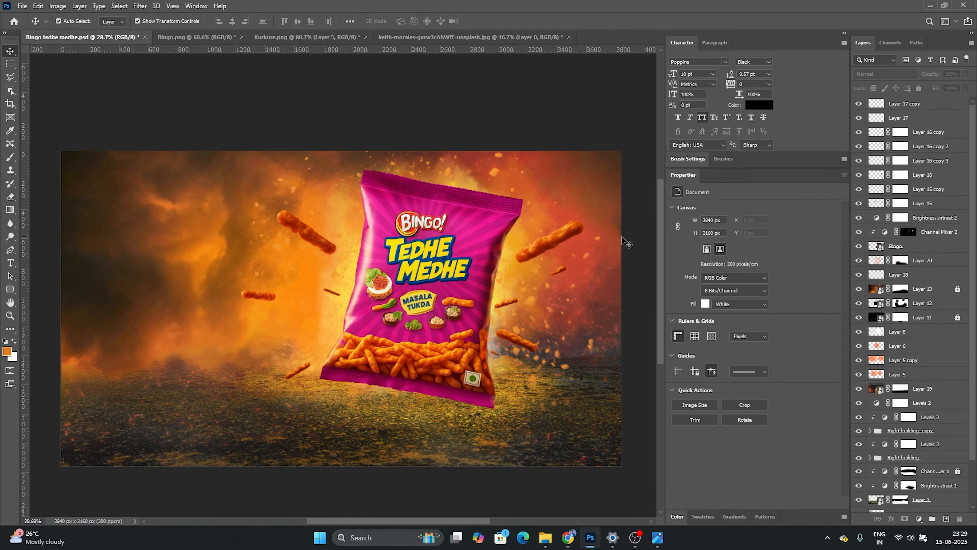
scroll(322, 240, up, 4)
click(301, 255)
click(919, 518)
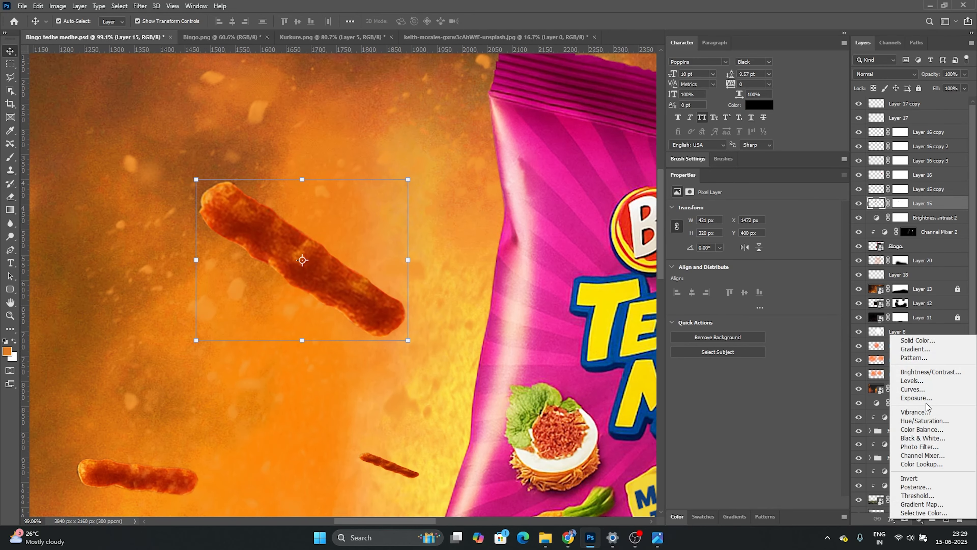
click(914, 398)
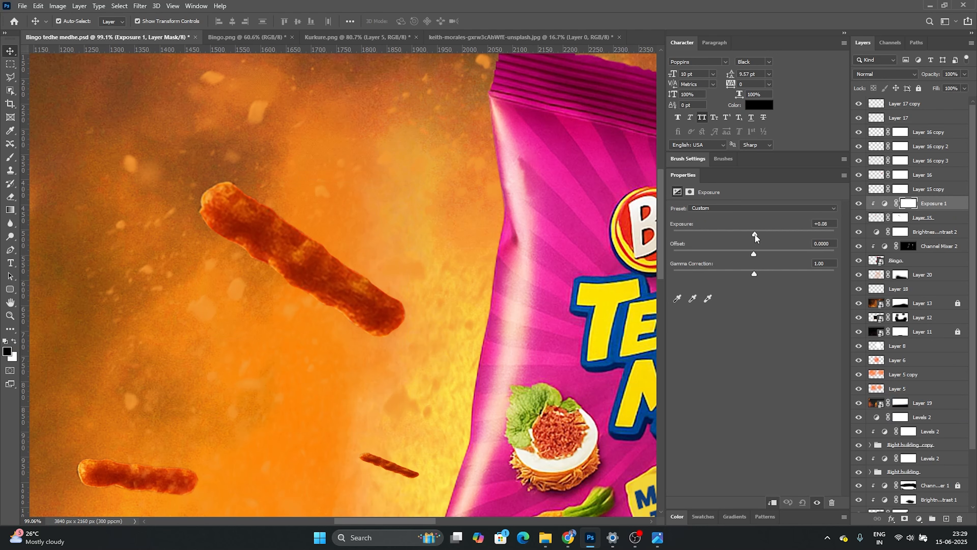
drag(755, 234, 800, 232)
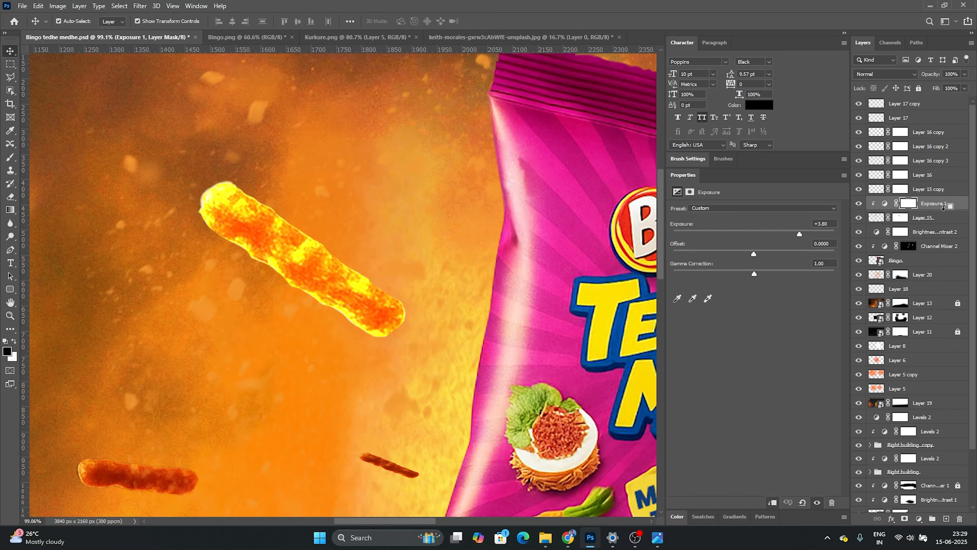
- Invert the Exposure mask to black and paint white along the large left stick's edge facing the pack
key(ctrl+i)
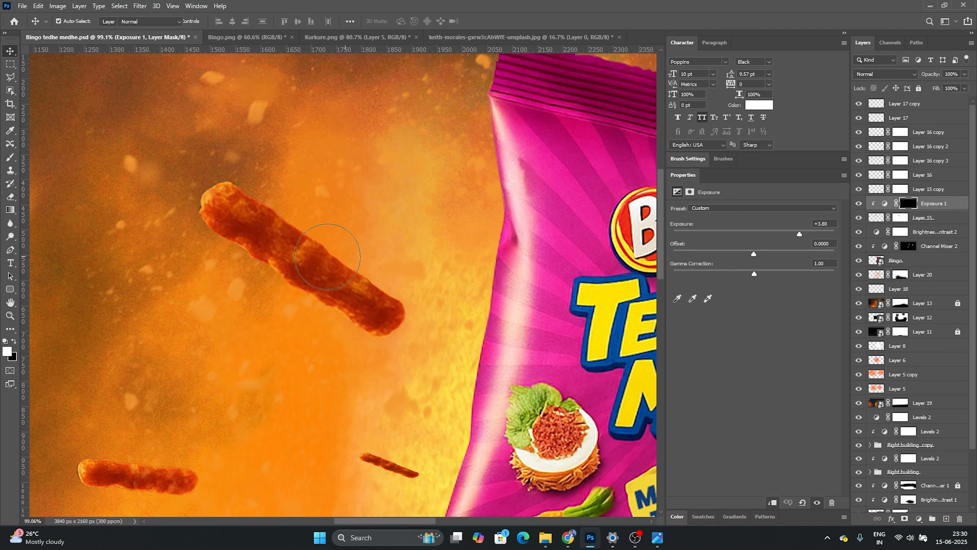
key(b)
mouse_move(258, 178)
alt+mouse_down()
mouse_move(249, 183)
mouse_move(290, 225)
mouse_move(378, 267)
mouse_move(404, 292)
alt+mouse_up()
scroll(346, 252, down, 8)
scroll(542, 262, up, 5)
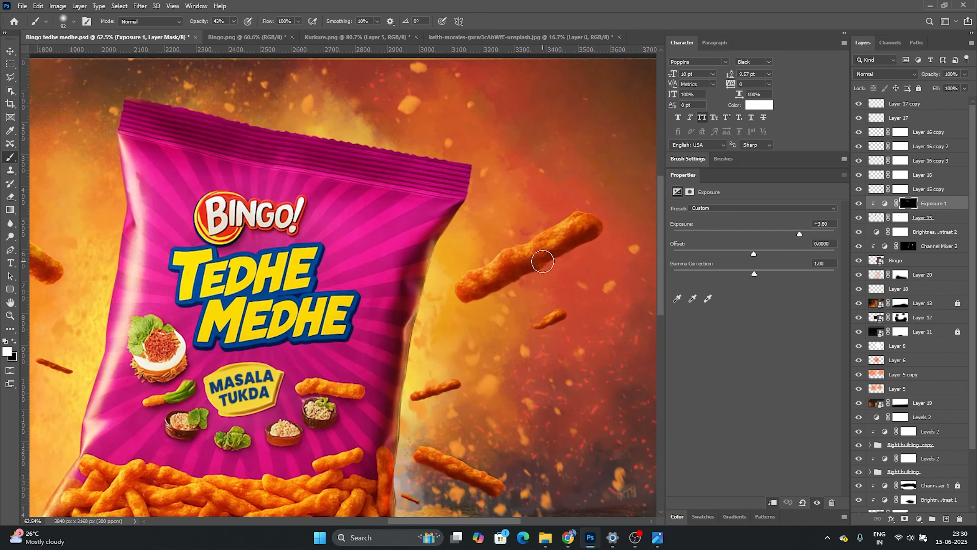
scroll(542, 261, down, 3)
- Move the Exposure adjustment to the top of the layer stack and hide it
key(v)
drag(928, 204, 931, 132)
click(859, 132)
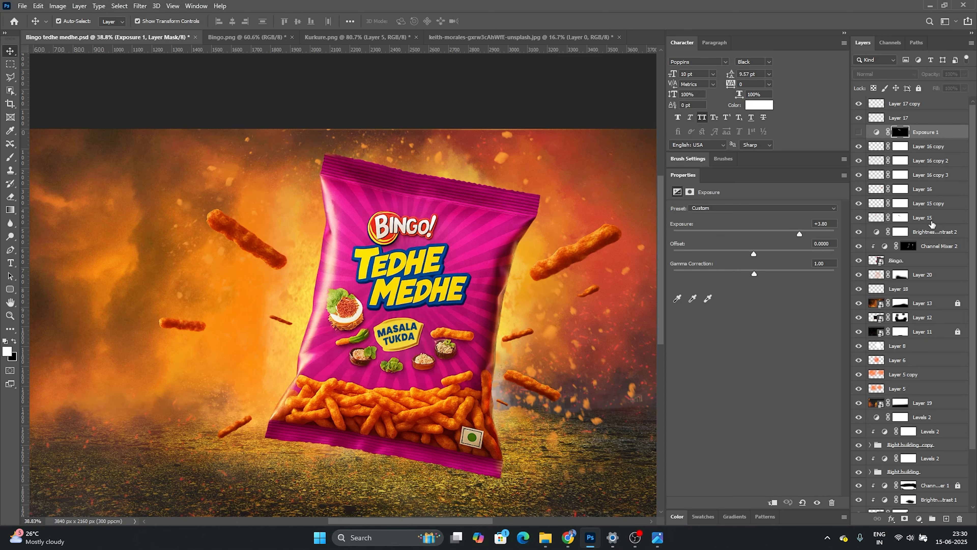
click(931, 221)
click(859, 118)
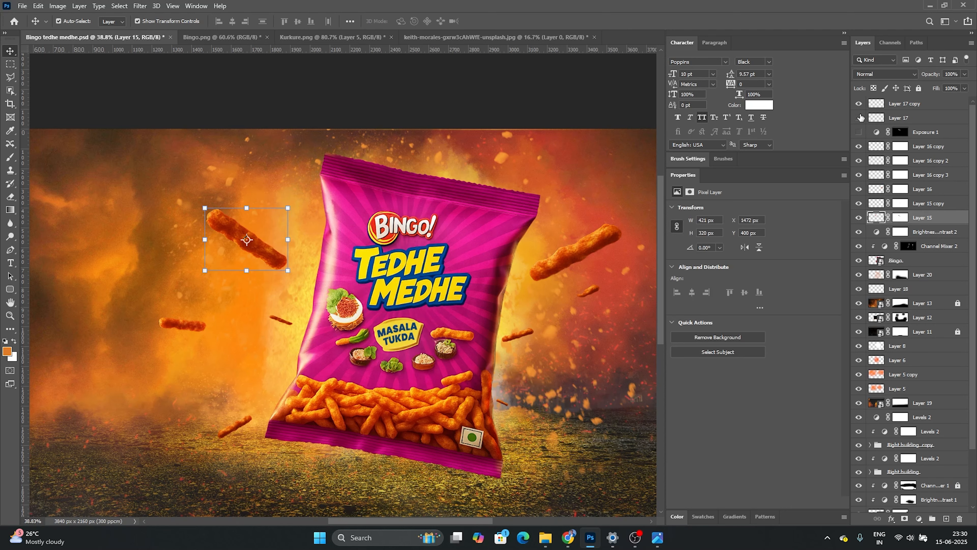
drag(924, 132, 864, 108)
- Move the small left stick's Layer 18 directly below Layer 15 and group all the snack stick layers
click(900, 120)
shift+click(933, 219)
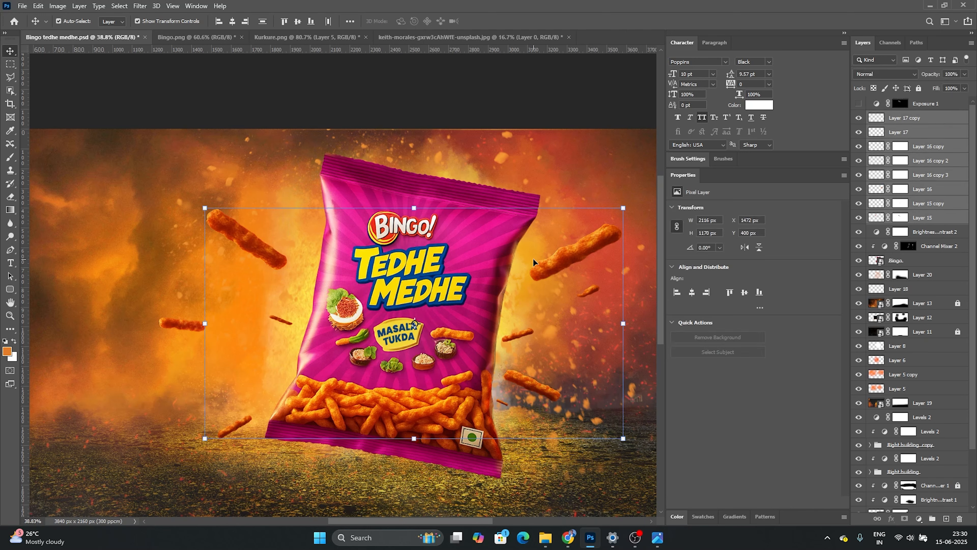
click(175, 326)
drag(917, 293, 918, 225)
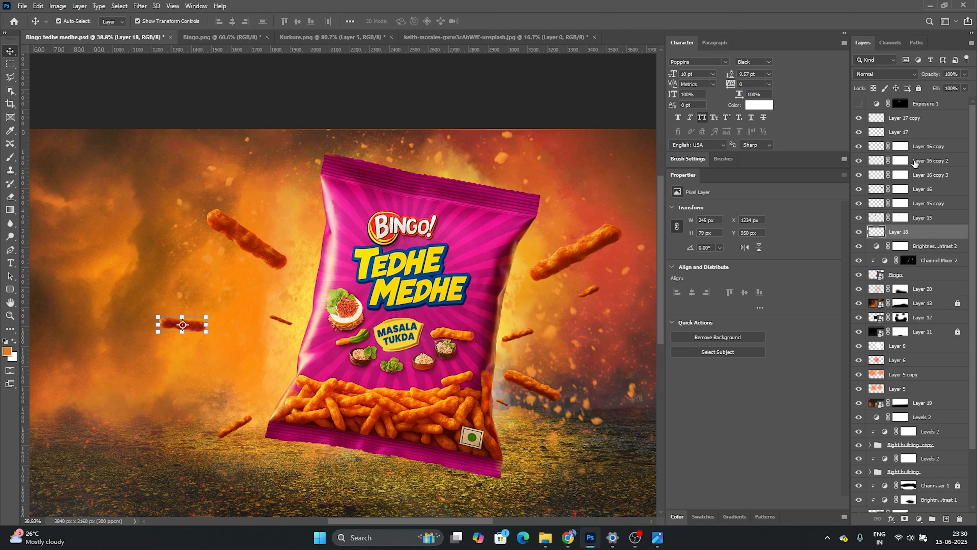
shift+click(927, 123)
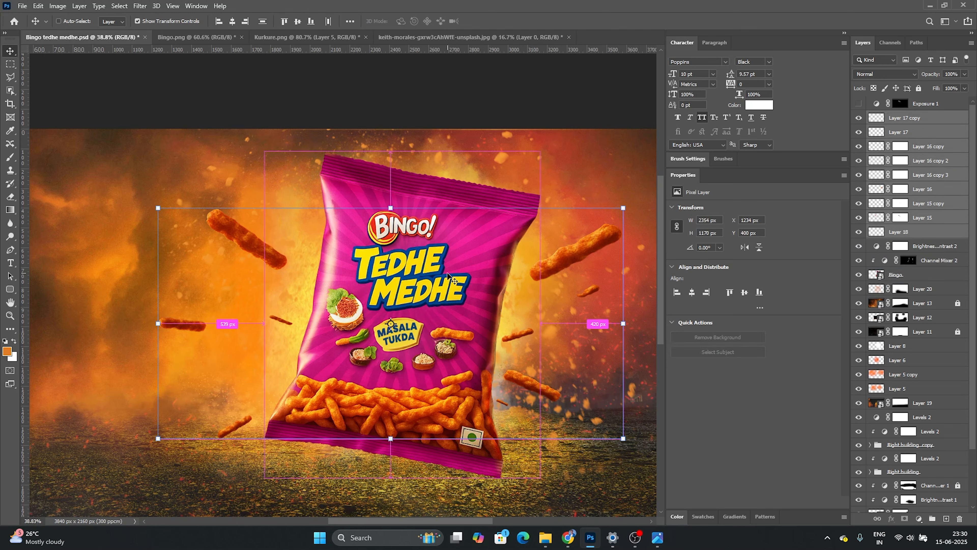
key(ctrl+g)
- Show the Exposure adjustment again and clip it to the snack stick group
click(858, 104)
alt+click(943, 107)
scroll(522, 200, down, 1)
click(540, 133)
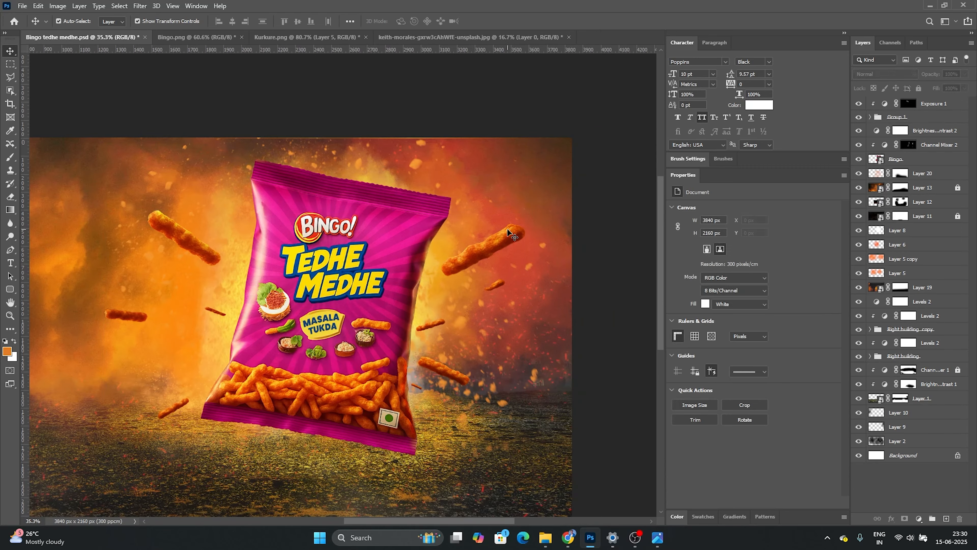
- Paint white on the Exposure mask to brighten the edges of the large and small sticks at the pack's upper right
mouse_move(585, 162)
mouse_down()
mouse_move(423, 262)
mouse_move(366, 273)
mouse_move(296, 349)
mouse_up()
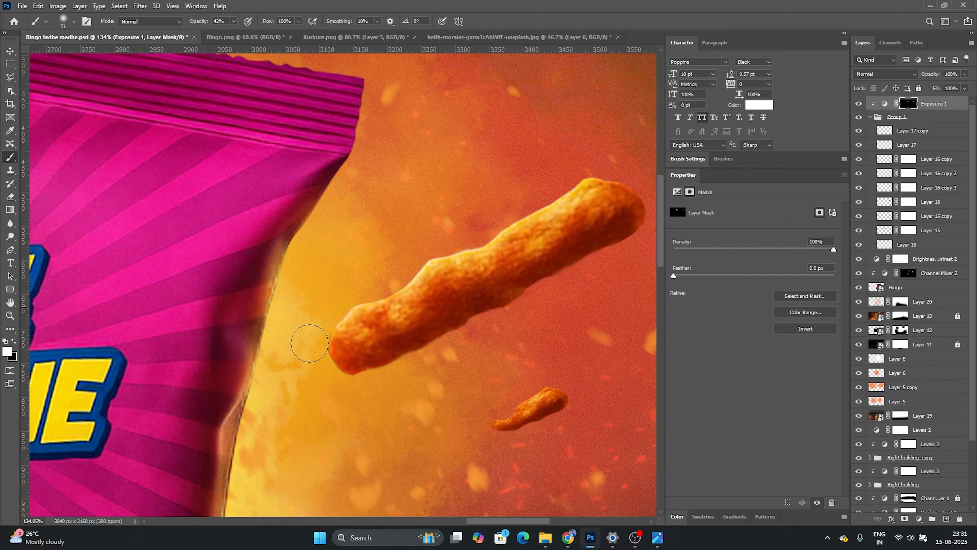
scroll(482, 308, down, 2)
scroll(518, 354, down, 3)
scroll(517, 338, up, 3)
scroll(512, 277, up, 9)
mouse_move(585, 276)
mouse_down()
mouse_move(530, 274)
mouse_move(540, 274)
mouse_up()
drag(562, 267, 486, 317)
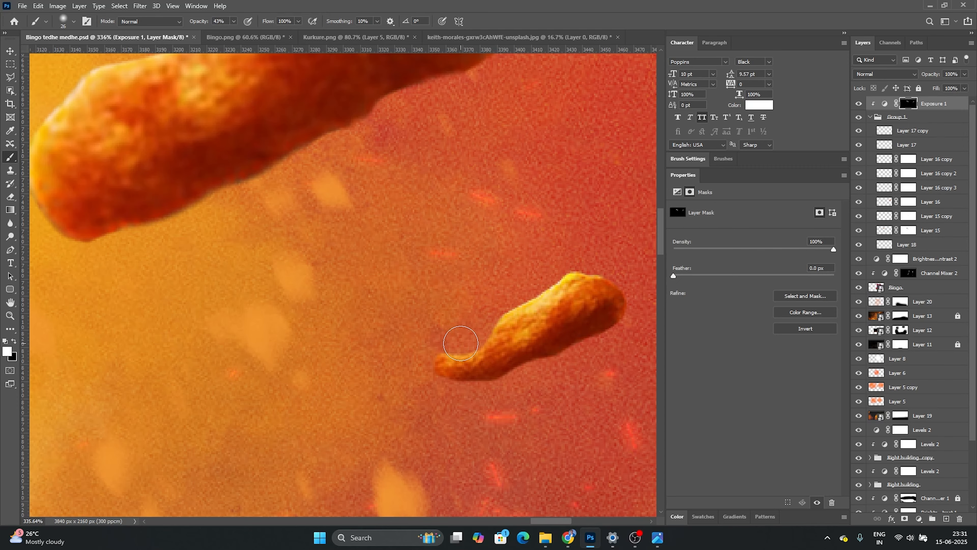
- Paint white on the Exposure mask along the upper edges of the pack's lower-right stick and the tiny stick below it
scroll(429, 359, down, 4)
scroll(297, 384, left, 5)
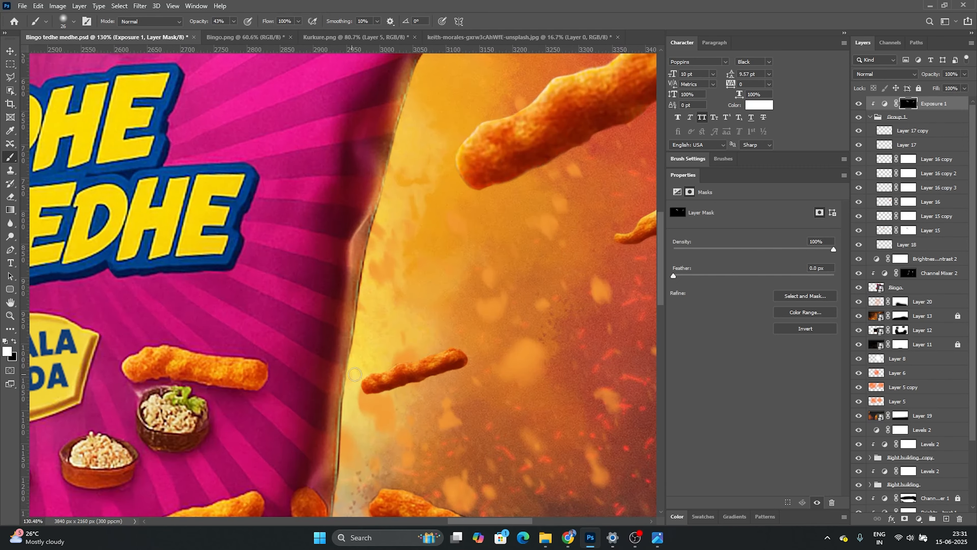
scroll(462, 316, down, 5)
scroll(398, 315, up, 4)
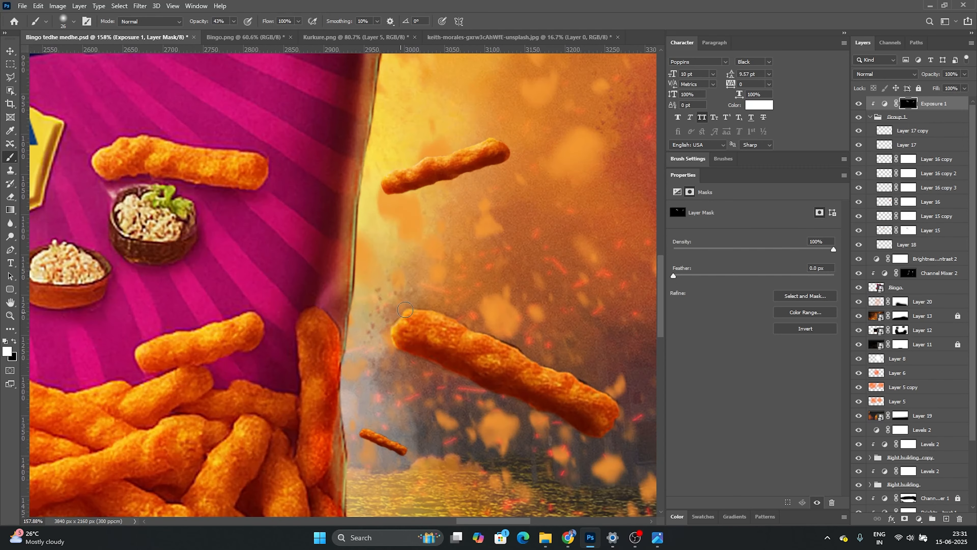
drag(468, 322, 397, 343)
drag(438, 316, 524, 346)
scroll(533, 339, down, 5)
scroll(511, 270, up, 9)
drag(462, 238, 441, 238)
mouse_move(393, 258)
mouse_down()
mouse_move(462, 274)
mouse_move(379, 268)
mouse_move(500, 302)
mouse_up()
scroll(493, 249, down, 9)
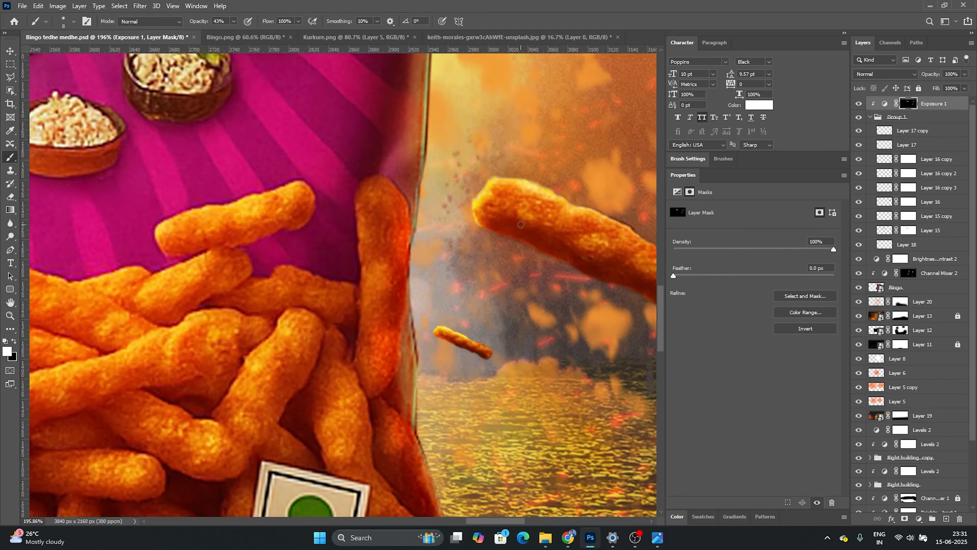
- Enlarge the brush and brighten the pack-facing end of the thin stick above the lower-right stick on the Exposure mask
scroll(491, 106, up, 5)
key(bracketright)
key(bracketright)
key(bracketright)
key(bracketright)
key(bracketright)
key(bracketright)
key(bracketright)
key(bracketright)
key(bracketright)
key(bracketright)
mouse_move(467, 214)
mouse_down()
mouse_move(528, 210)
mouse_move(548, 221)
mouse_up()
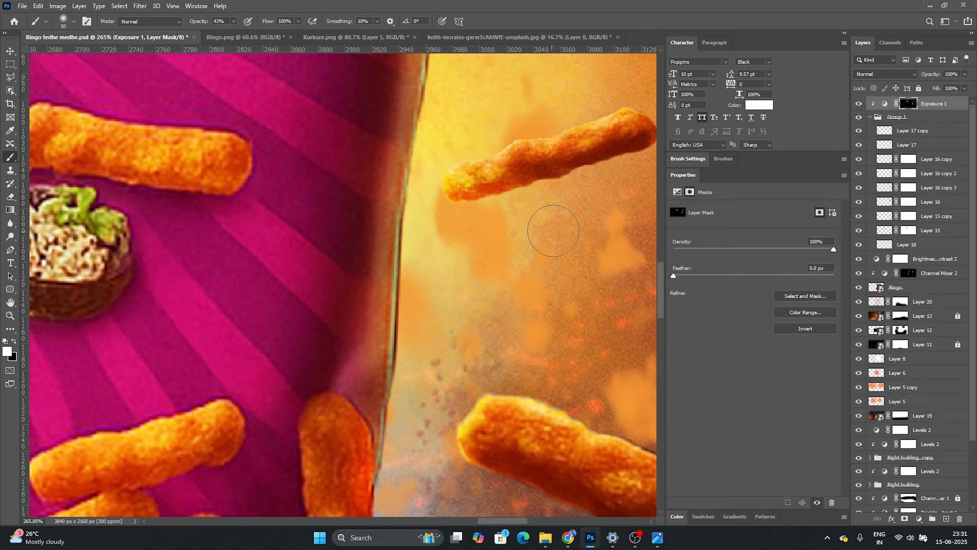
- Paint white on the Exposure mask to highlight the smaller sticks to the left of the pack
scroll(573, 277, down, 11)
scroll(403, 252, up, 8)
mouse_move(447, 258)
mouse_down()
mouse_move(371, 229)
mouse_move(437, 246)
mouse_up()
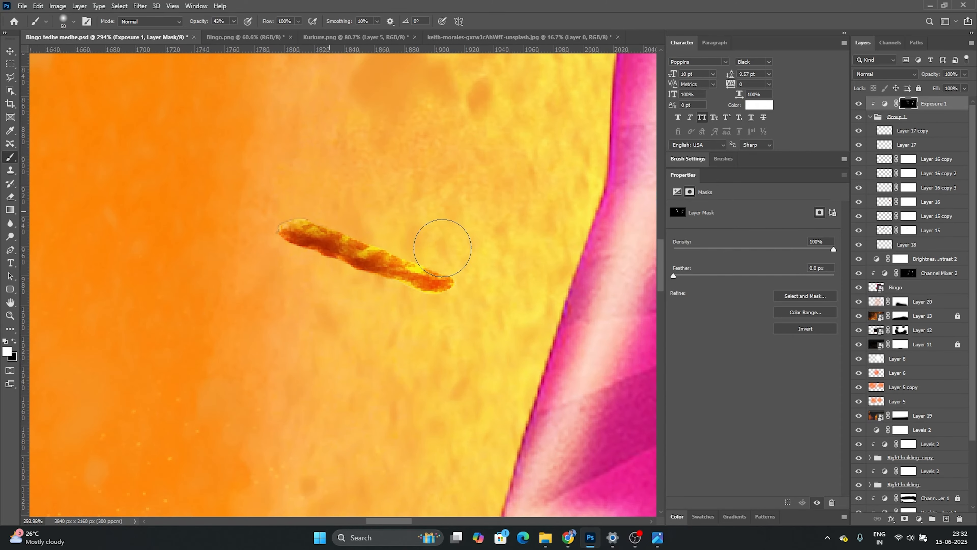
scroll(436, 247, down, 4)
scroll(408, 269, up, 4)
key(bracketright)
key(bracketright)
mouse_move(261, 135)
mouse_down()
mouse_move(353, 188)
mouse_move(449, 322)
mouse_move(310, 234)
mouse_move(407, 263)
mouse_move(354, 298)
mouse_up()
scroll(443, 250, down, 6)
scroll(355, 321, up, 6)
scroll(355, 298, down, 10)
scroll(398, 353, up, 9)
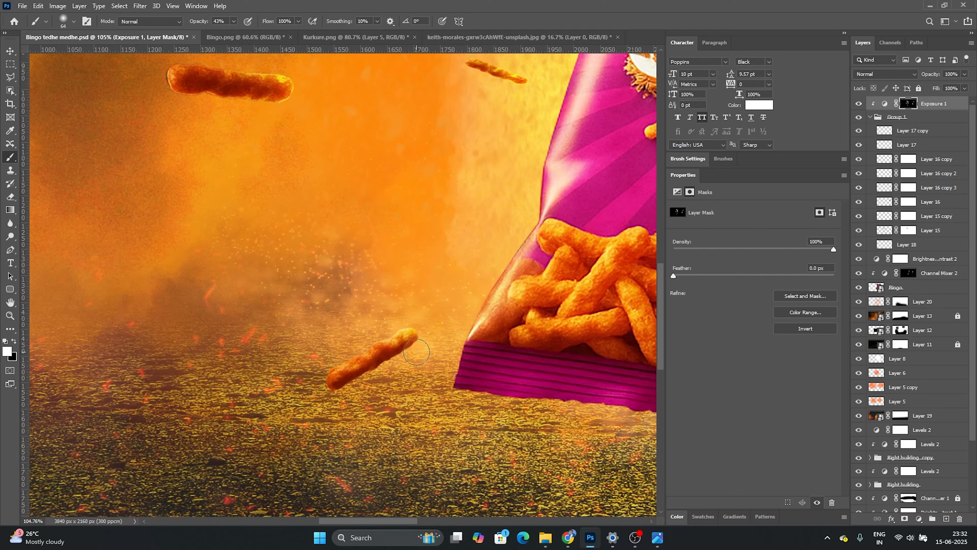
- Touch up the Exposure mask highlight on the stick at the pack's lower right
scroll(416, 352, down, 10)
scroll(535, 339, up, 10)
drag(462, 256, 502, 268)
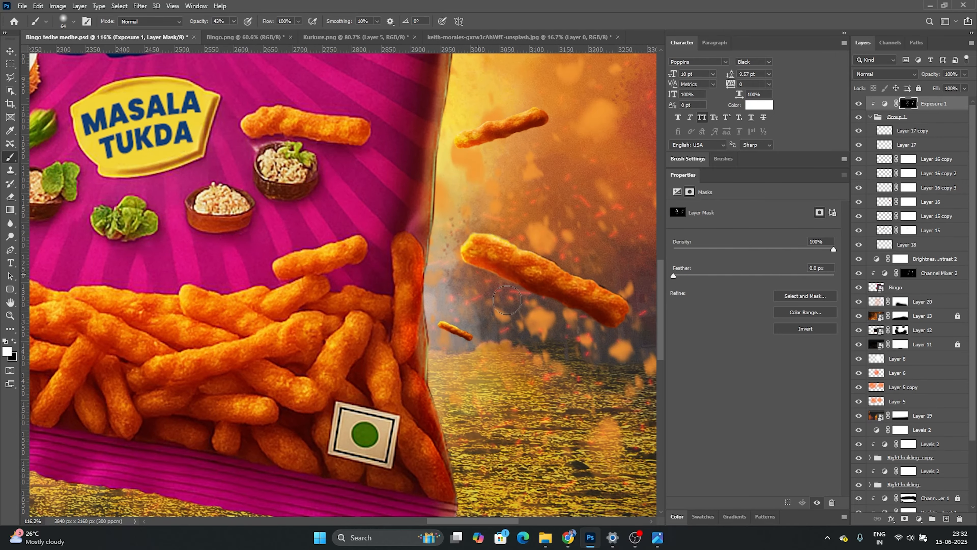
scroll(517, 309, down, 12)
- Toggle the ground's Layer 1 and its Channel Mixer adjustment off and on to compare their effect on the ground
key(v)
click(519, 396)
click(858, 448)
click(859, 450)
click(859, 449)
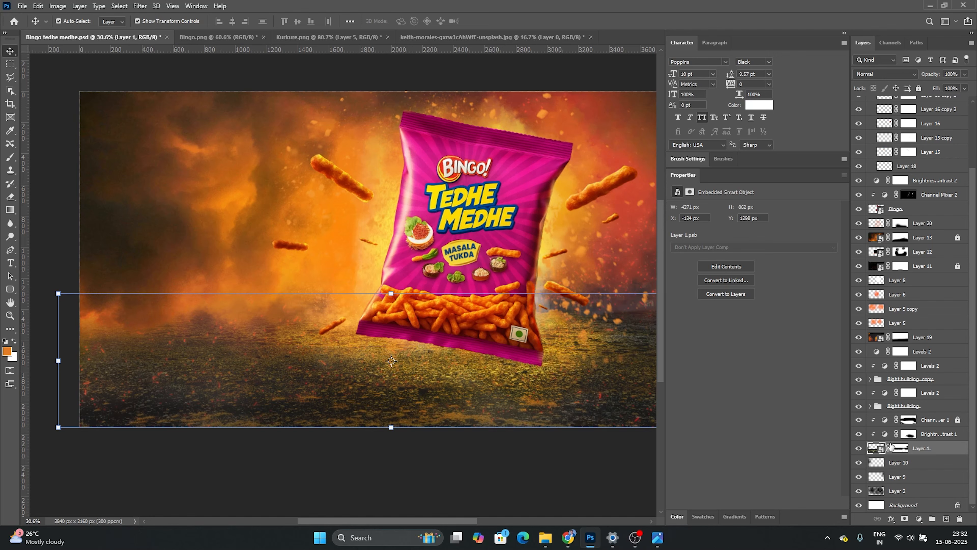
click(909, 434)
click(859, 420)
click(859, 420)
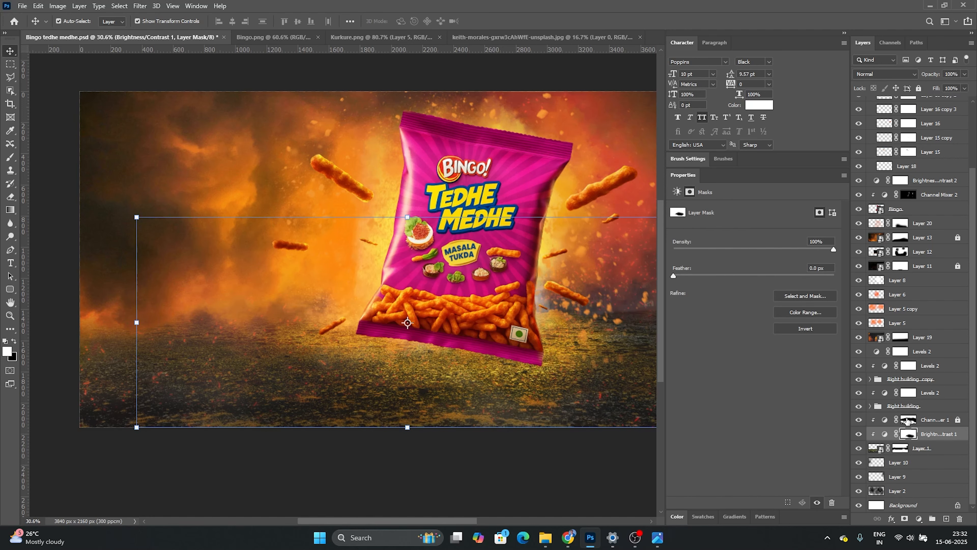
- Reopen the ground's Channel Mixer and adjust its Blue and Red output channels to shift the ground colour
click(873, 420)
click(477, 202)
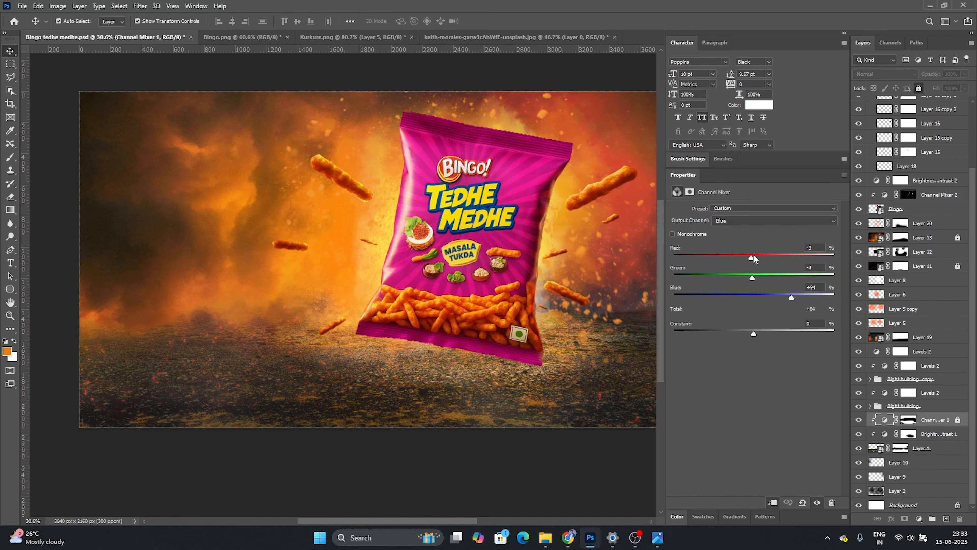
scroll(420, 338, down, 3)
drag(748, 258, 763, 277)
click(773, 221)
click(770, 230)
drag(749, 278, 760, 297)
- Set the ground Channel Mixer's Green output channel to Red -6, Green +116 and Blue +6
click(773, 221)
click(766, 238)
drag(796, 277, 800, 277)
mouse_move(757, 297)
mouse_down()
mouse_move(770, 297)
mouse_move(756, 297)
mouse_up()
drag(749, 258, 752, 259)
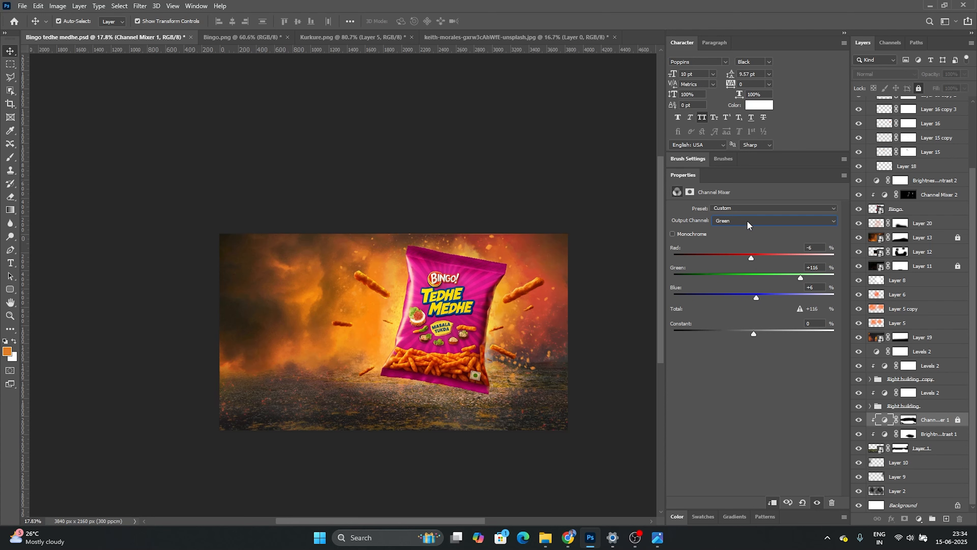
- Fine-tune the red, green and blue amounts of the ground Channel Mixer's Red output channel
drag(823, 250, 819, 251)
mouse_move(754, 271)
mouse_down()
mouse_move(741, 268)
mouse_move(748, 266)
mouse_move(745, 277)
mouse_up()
drag(762, 297, 765, 297)
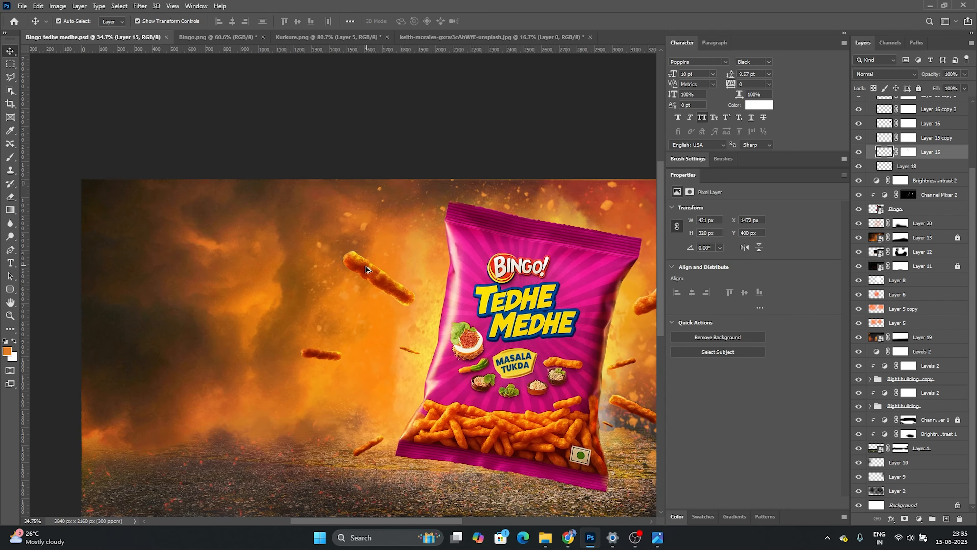
- Duplicate the large left stick, scale the copy to about 193%, rotate it slightly and place it in the canvas's upper-left area
drag(217, 297, 195, 294)
scroll(297, 277, down, 6)
scroll(296, 277, up, 1)
drag(274, 272, 192, 264)
drag(215, 279, 200, 270)
scroll(310, 283, down, 4)
scroll(249, 284, up, 3)
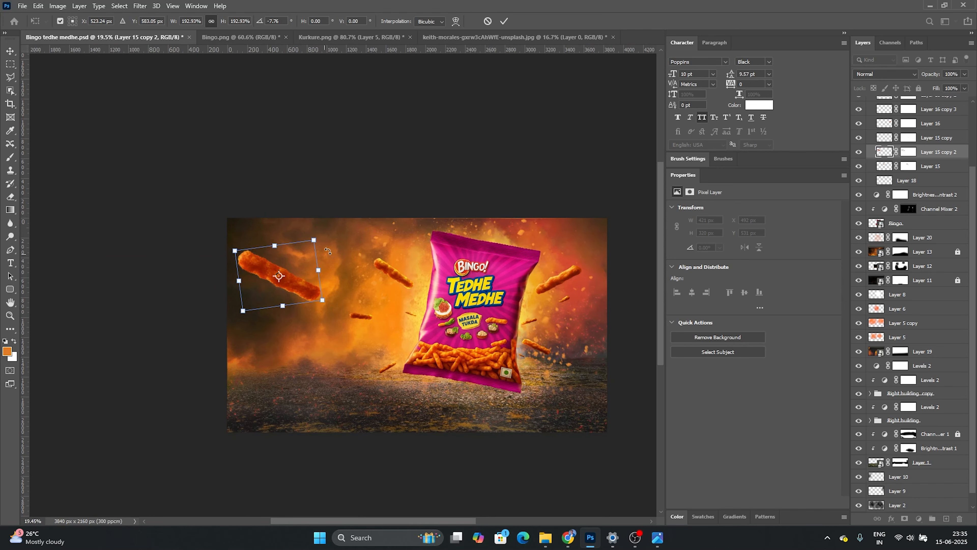
key(Return)
- Duplicate Layer 16's stick, enlarge the copy and place it partly outside the canvas's right edge
click(361, 189)
drag(572, 273, 572, 273)
drag(572, 273, 590, 298)
scroll(580, 336, down, 3)
drag(524, 298, 550, 299)
drag(637, 297, 636, 307)
drag(538, 297, 556, 272)
key(Return)
- Rotate the enlarged stick at the canvas's right edge by about 5° and apply the transform
scroll(572, 259, down, 7)
scroll(572, 220, up, 5)
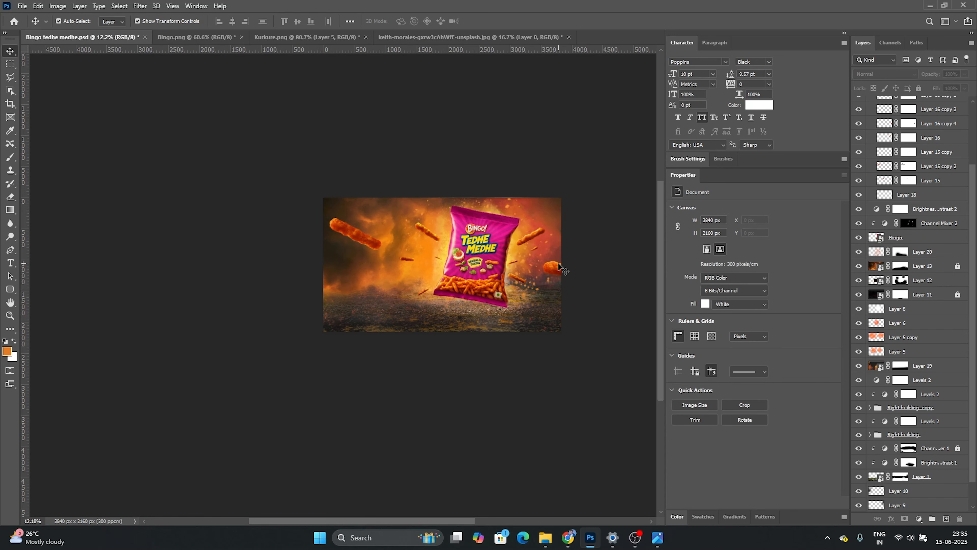
drag(634, 257, 630, 262)
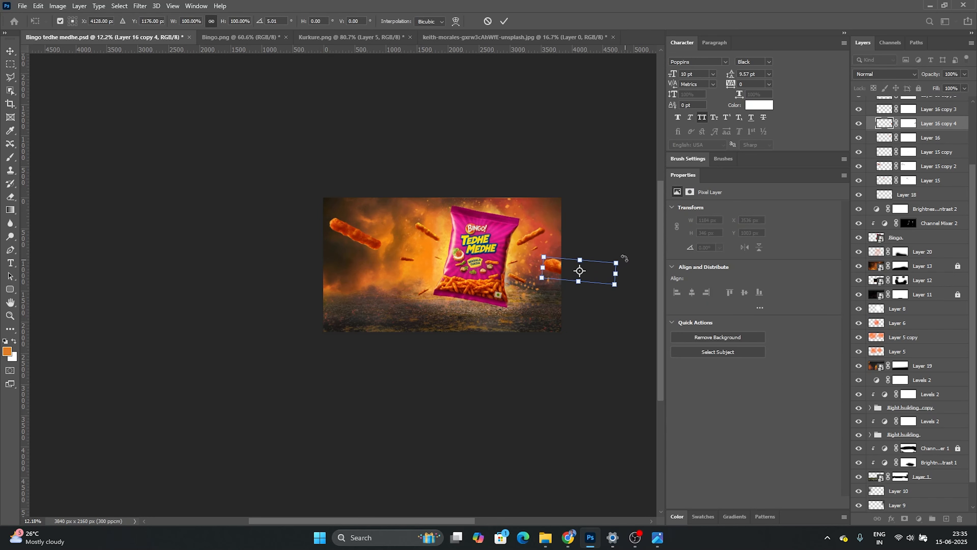
click(630, 262)
- Convert the enlarged upper-left stick, Layer 15 copy 2, to a smart object
scroll(548, 268, up, 2)
scroll(307, 225, up, 1)
click(308, 225)
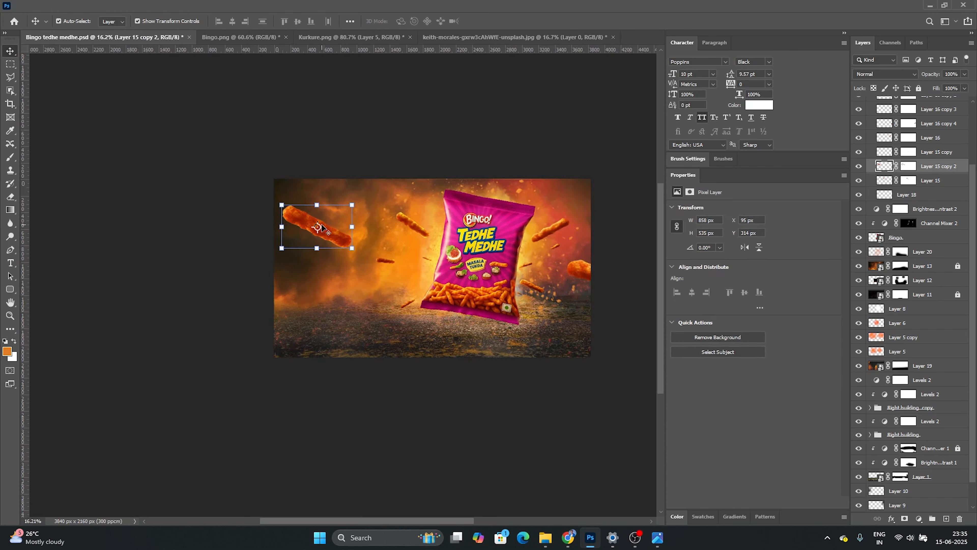
right_click(960, 167)
click(856, 235)
scroll(361, 241, up, 8)
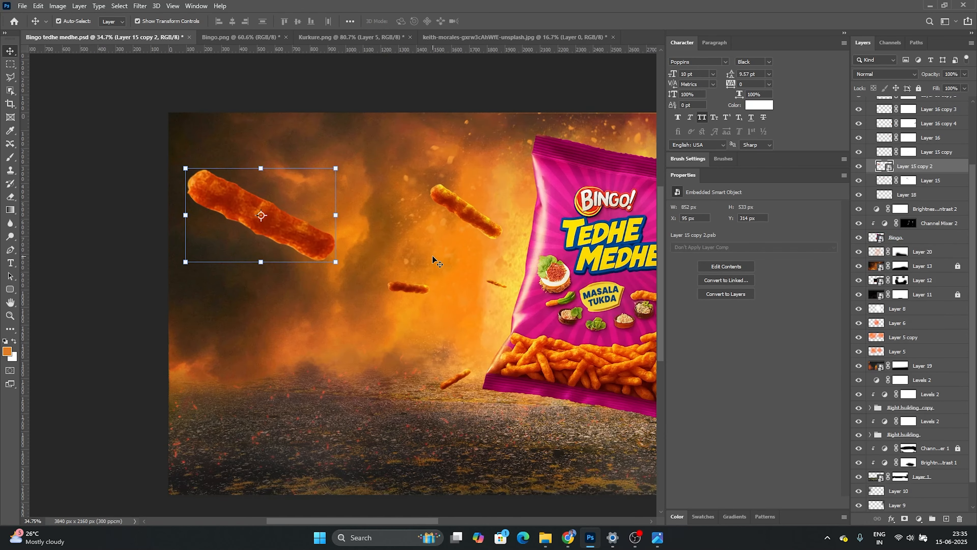
- Apply a Motion Blur to the enlarged upper-left stick with an angle of -21° and a distance of 113 pixels
click(140, 5)
mouse_move(250, 124)
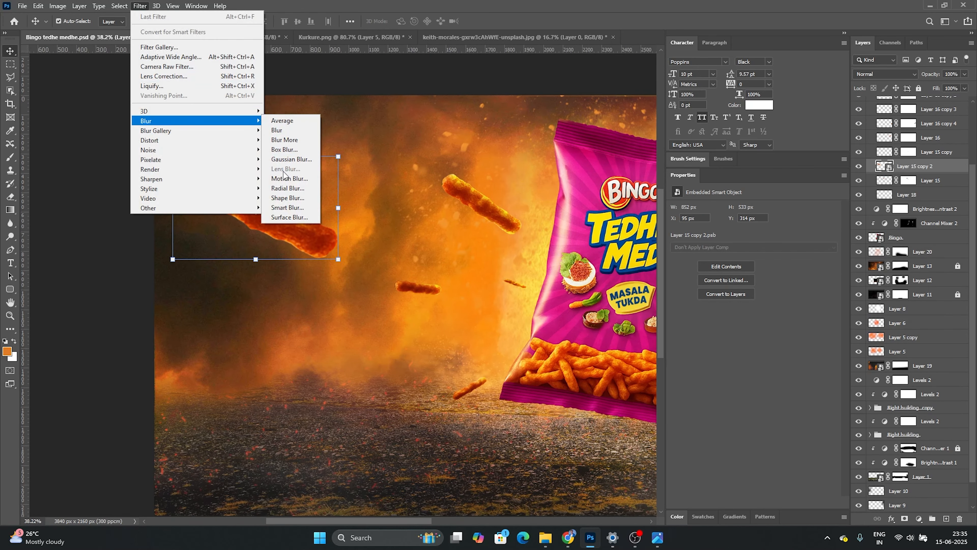
click(289, 178)
drag(424, 284, 434, 284)
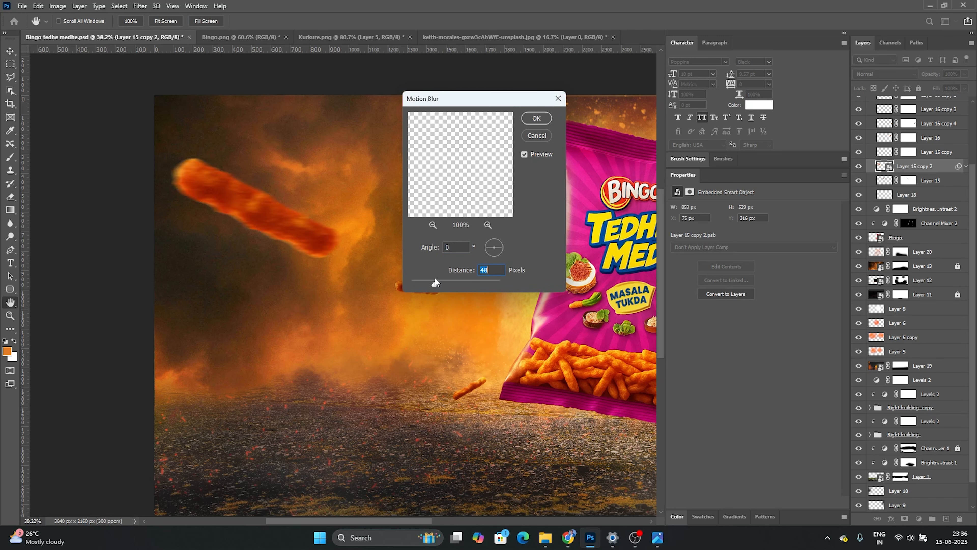
click(498, 247)
drag(501, 247, 502, 250)
drag(434, 284, 445, 284)
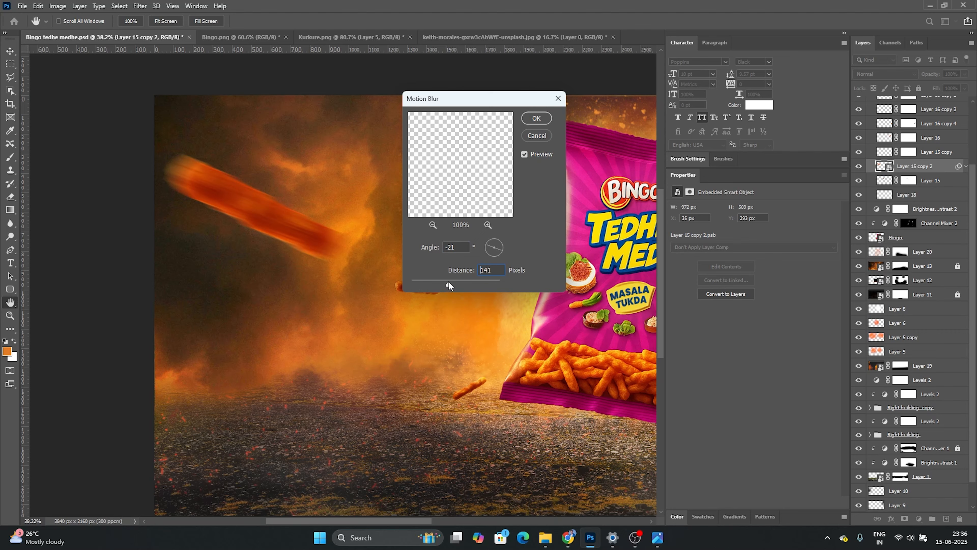
key(Return)
key(v)
- Convert the enlarged stick at the canvas's right edge, Layer 16 copy 4, to a smart object
scroll(400, 178, down, 5)
click(400, 178)
scroll(539, 271, up, 3)
click(539, 269)
scroll(539, 269, up, 4)
right_click(890, 122)
click(871, 233)
- Apply a Motion Blur to the right-edge stick with an angle of -21° and a distance of 113 pixels
click(140, 6)
mouse_move(173, 121)
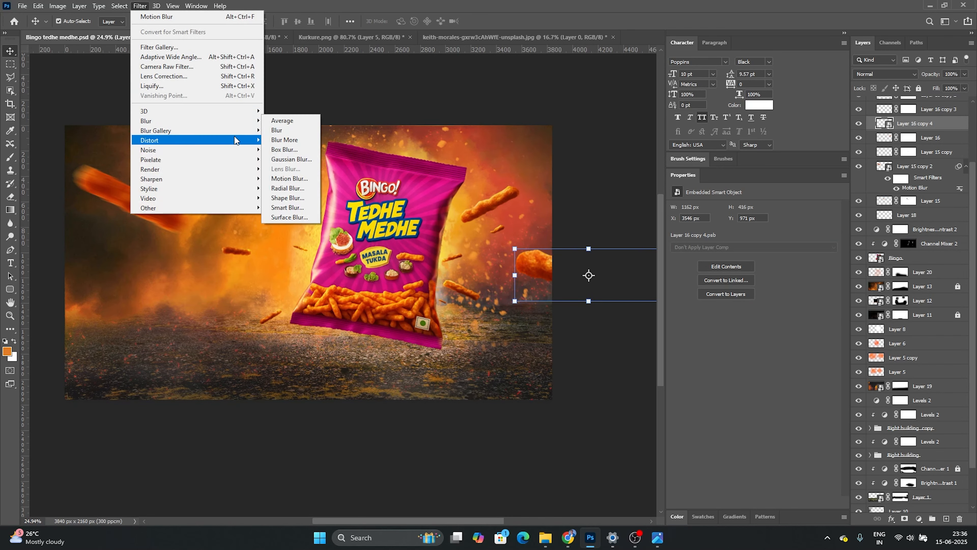
click(293, 177)
drag(443, 98, 243, 116)
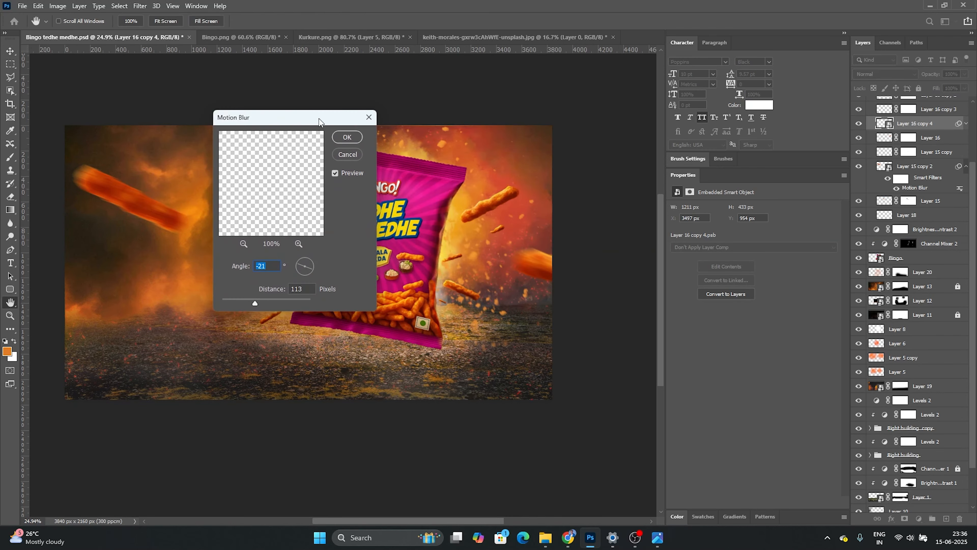
click(337, 118)
key(v)
scroll(334, 237, up, 3)
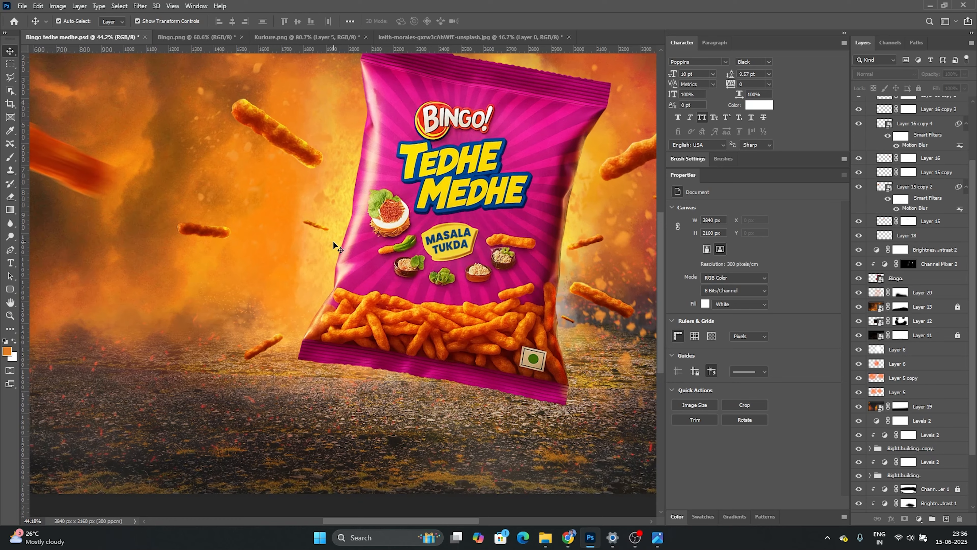